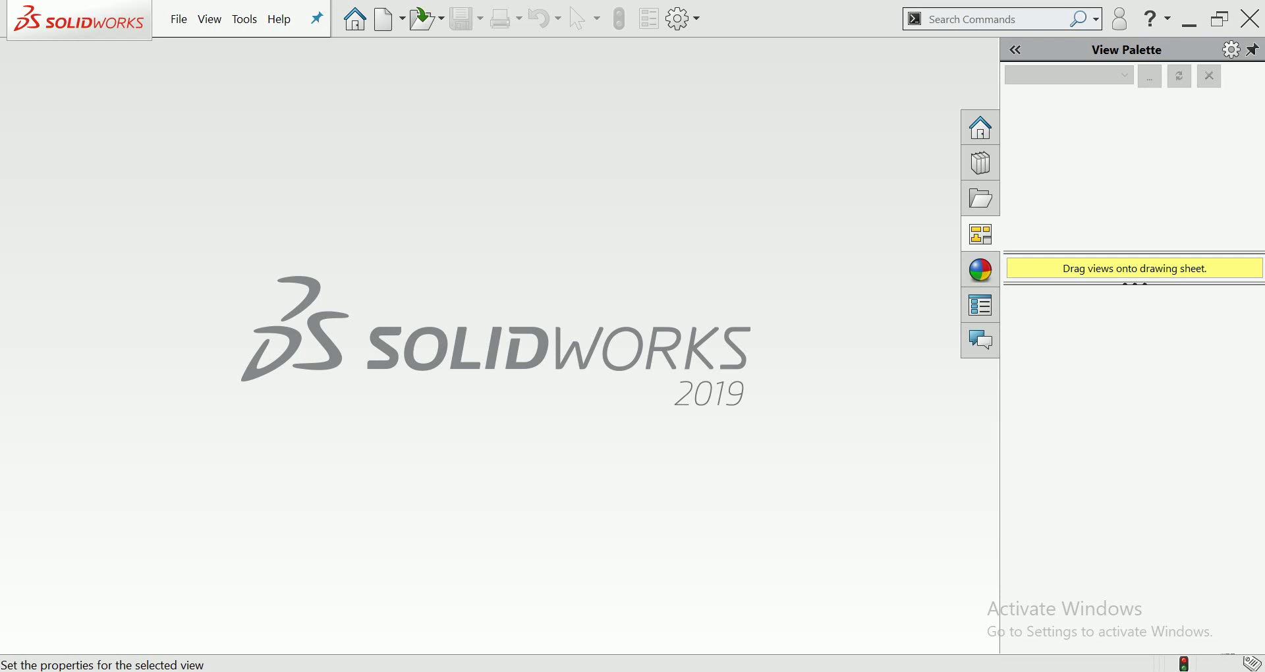
# - Create a new blank part document
pyautogui.click(384, 18)
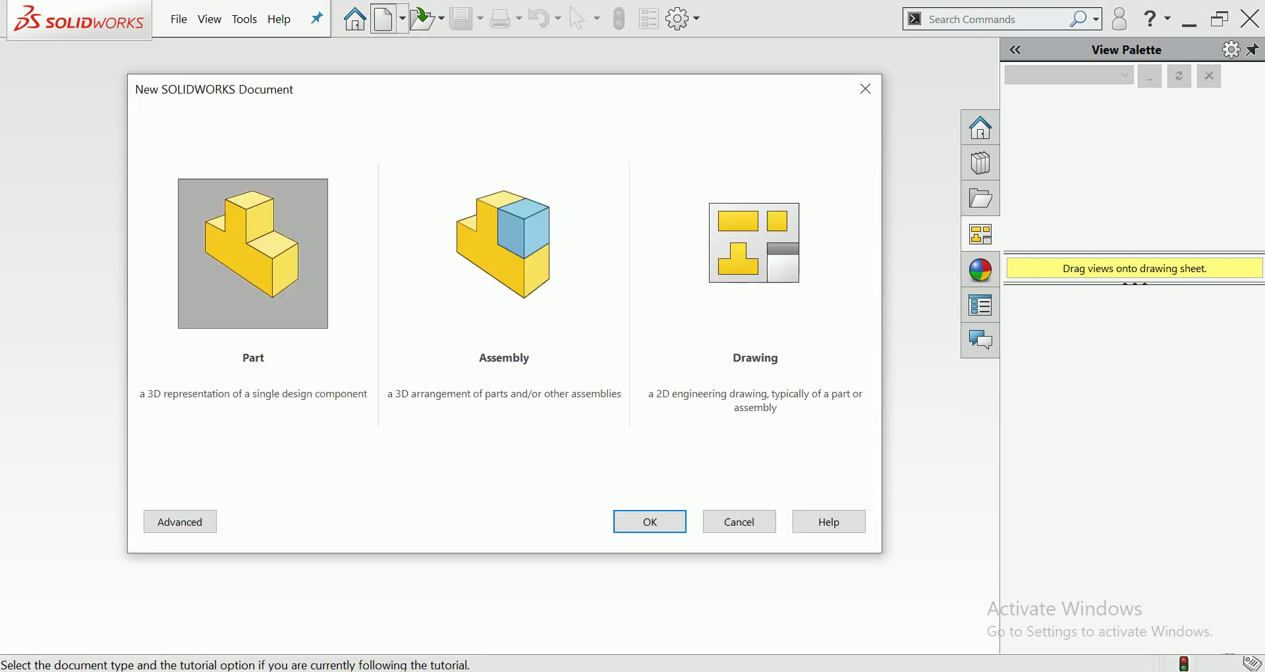
pyautogui.press('Return')
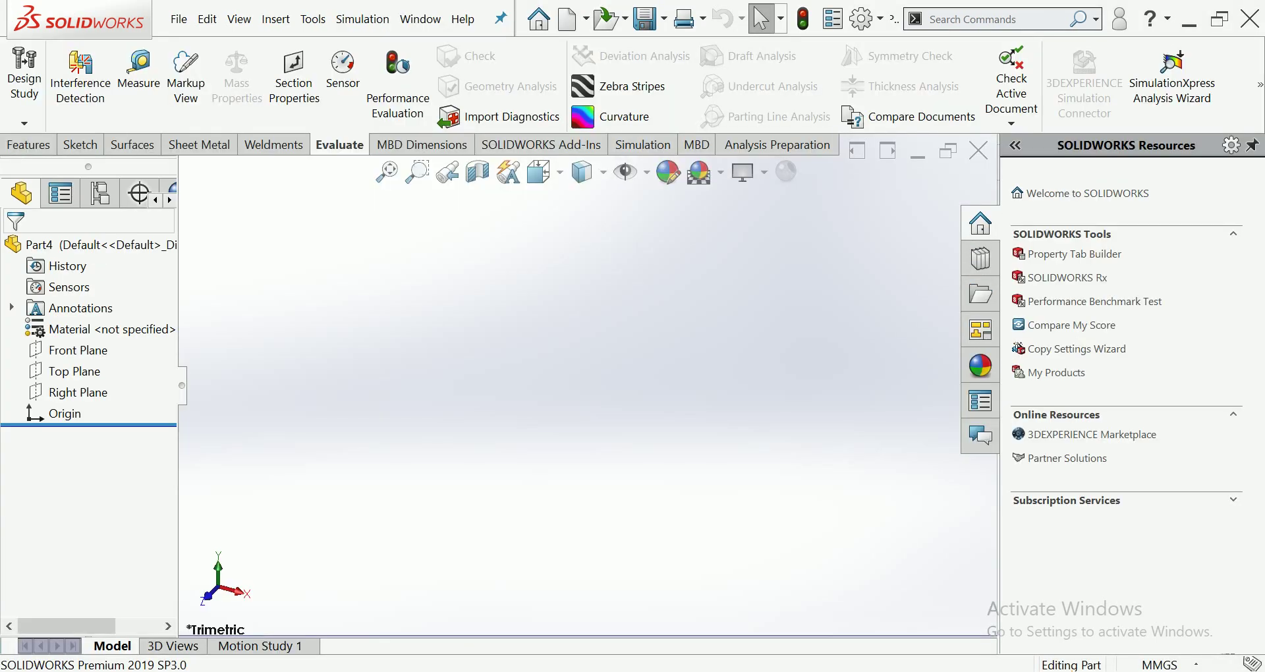
# - Sketch on the Top Plane a center rectangle anchored at the origin
pyautogui.click(74, 371)
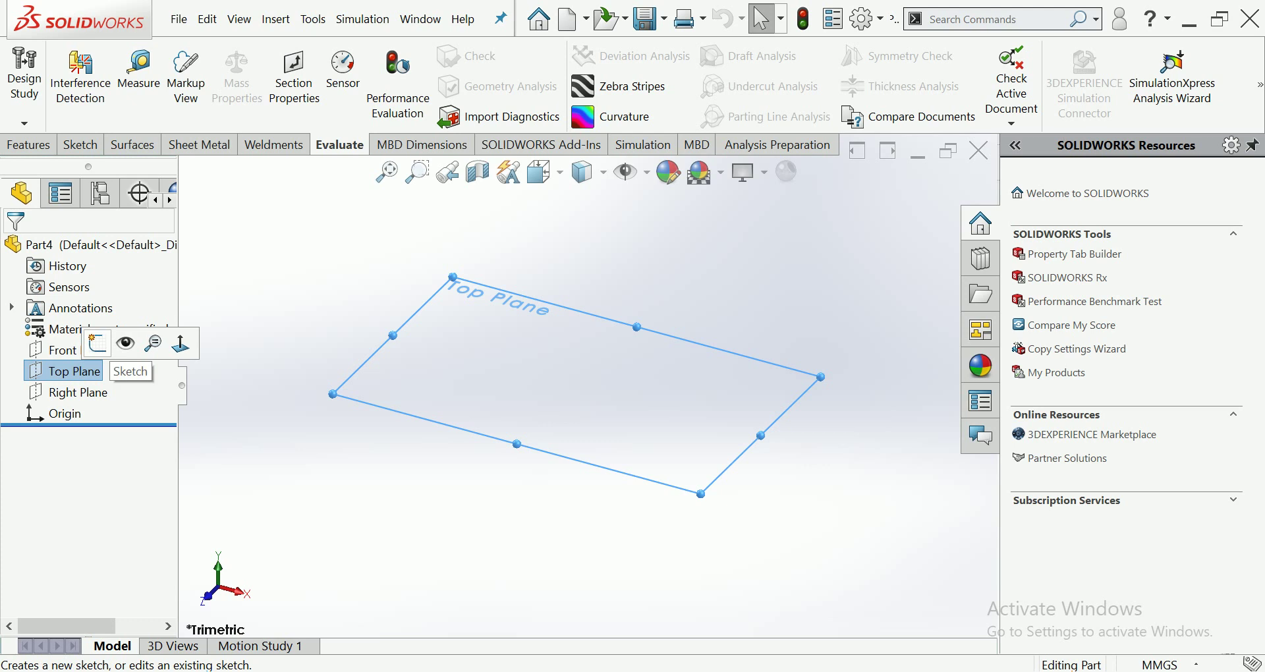
pyautogui.click(107, 343)
pyautogui.click(120, 86)
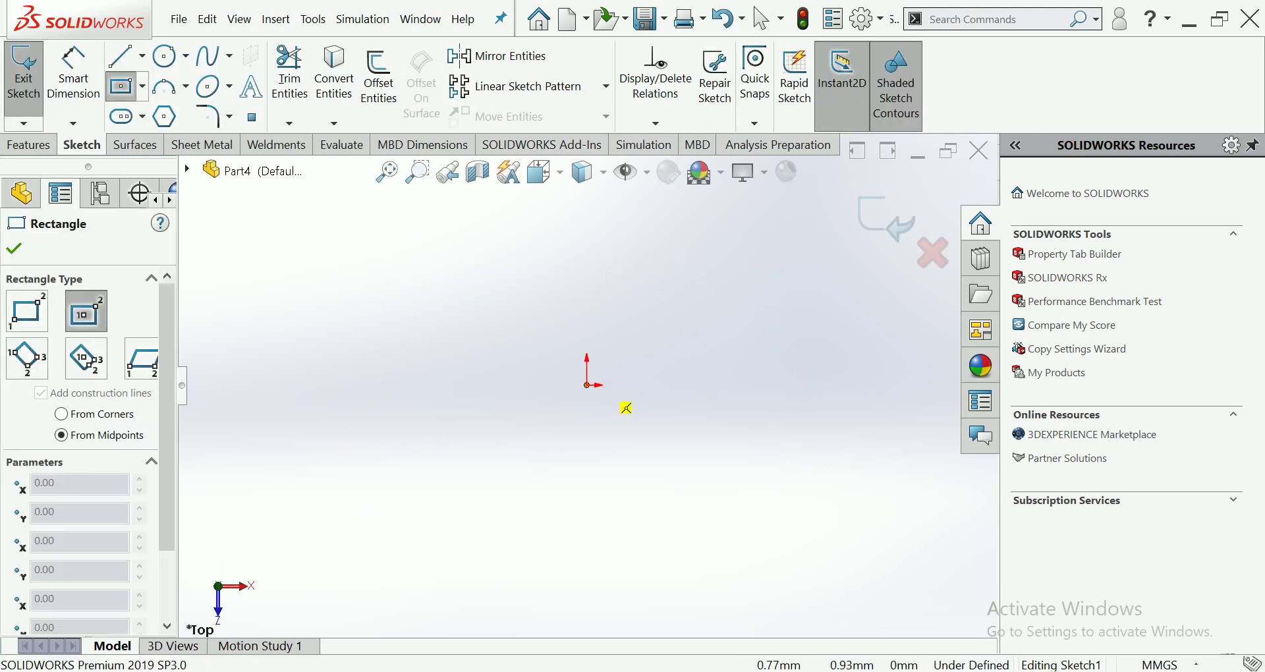
pyautogui.click(586, 384)
pyautogui.click(774, 272)
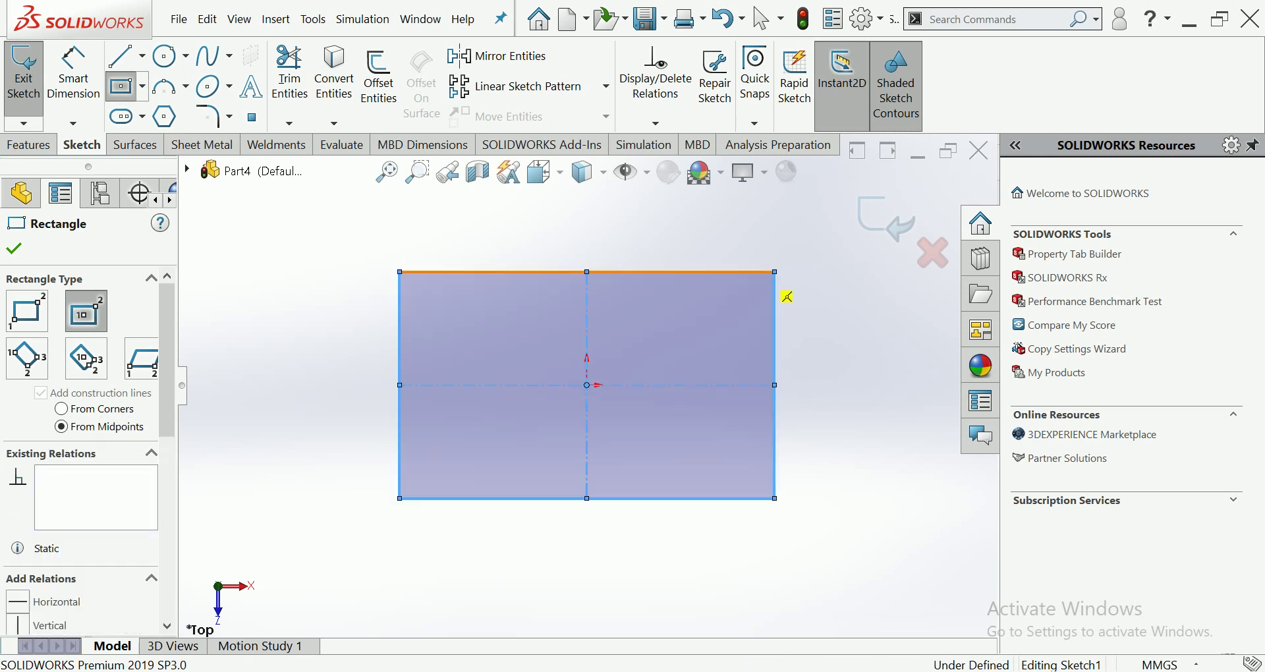
# - Dimension the rectangle 80 mm wide and 64 mm tall
pyautogui.click(73, 73)
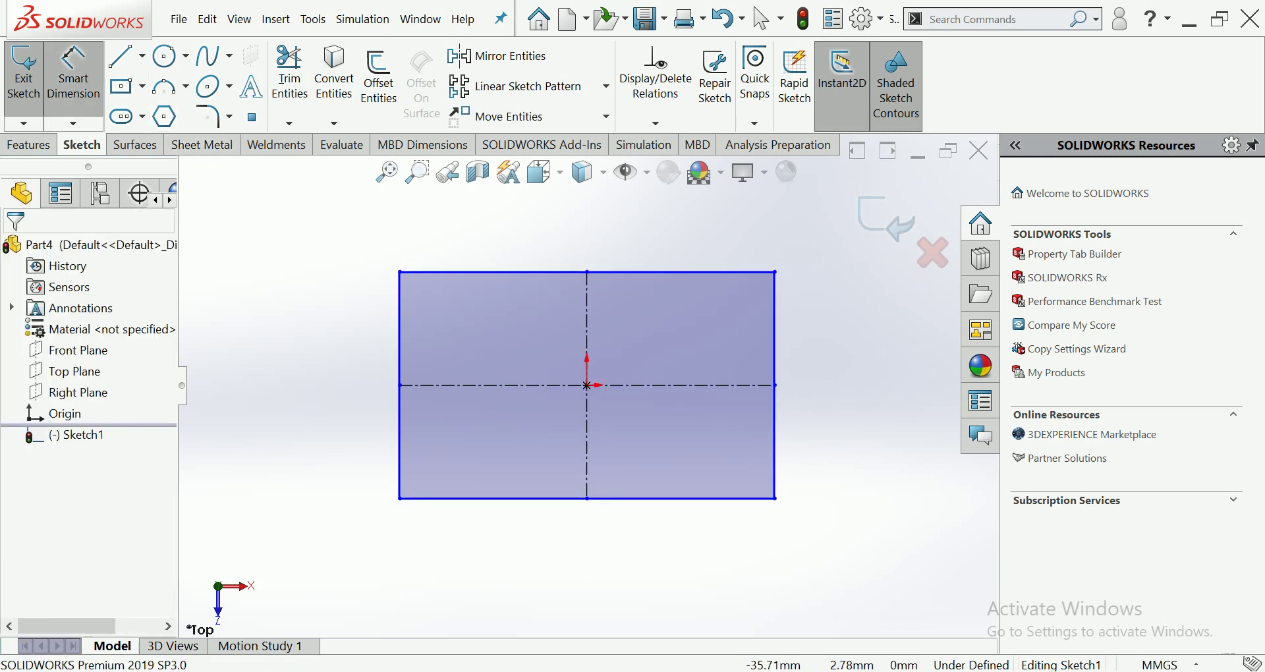
pyautogui.click(593, 271)
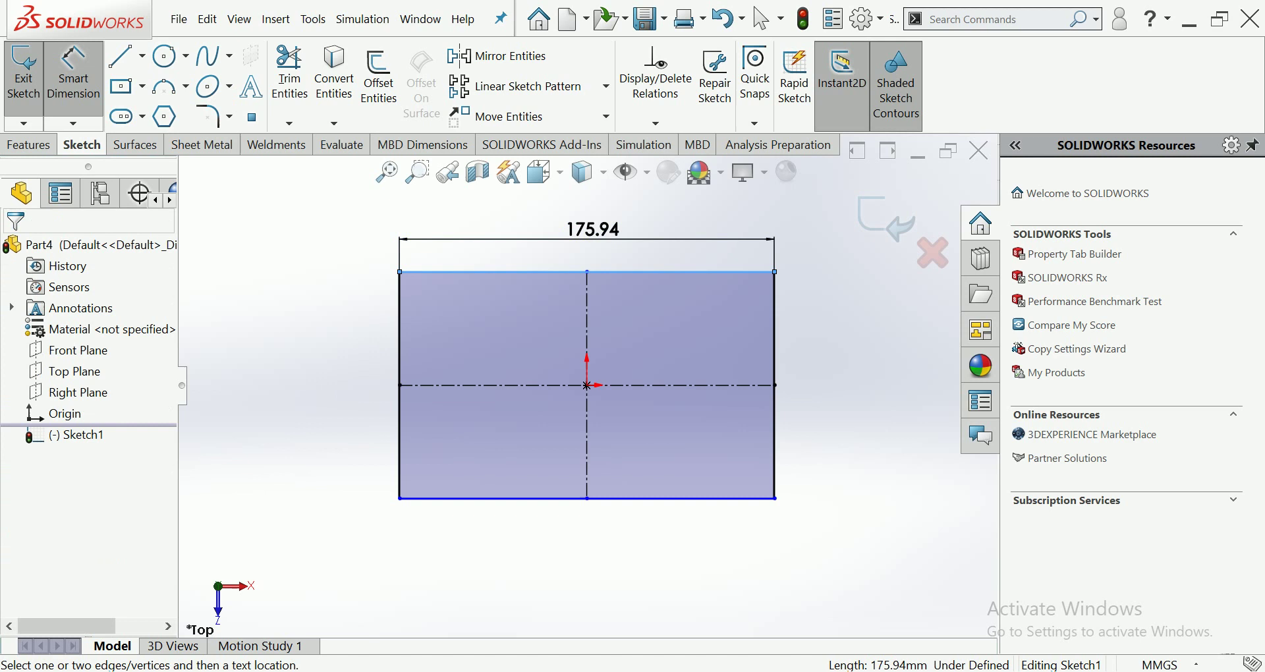
pyautogui.click(593, 230)
pyautogui.write('80')
pyautogui.press('Return')
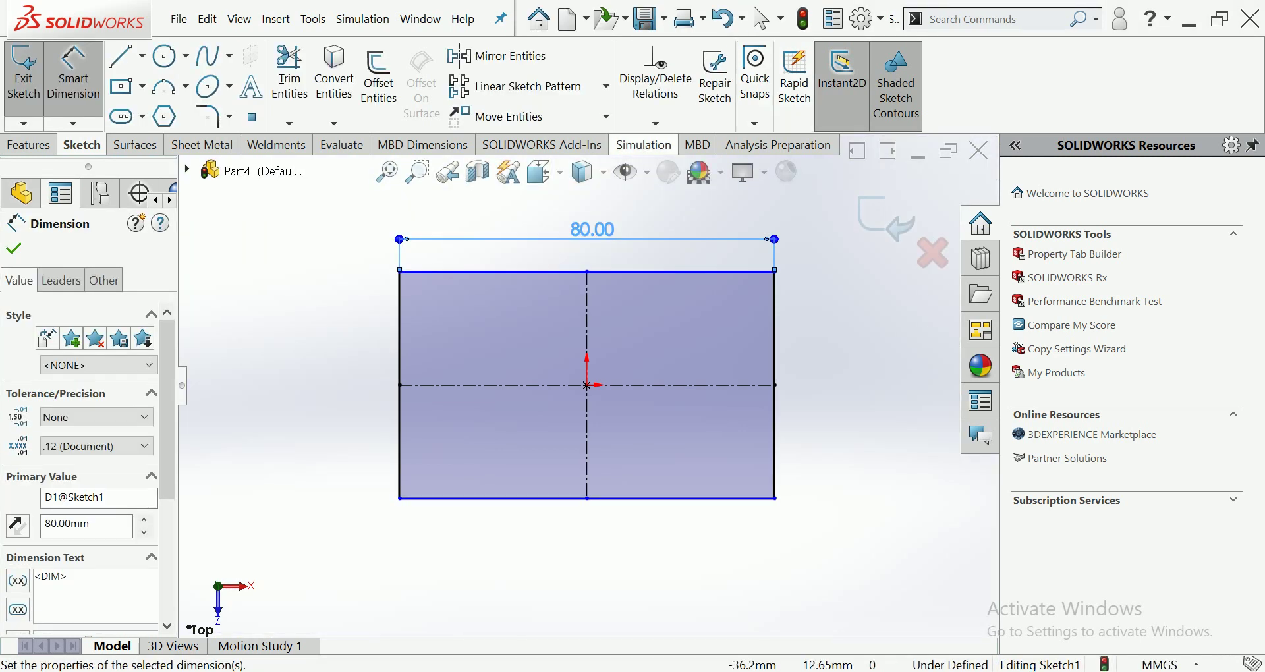
pyautogui.click(400, 385)
pyautogui.click(332, 363)
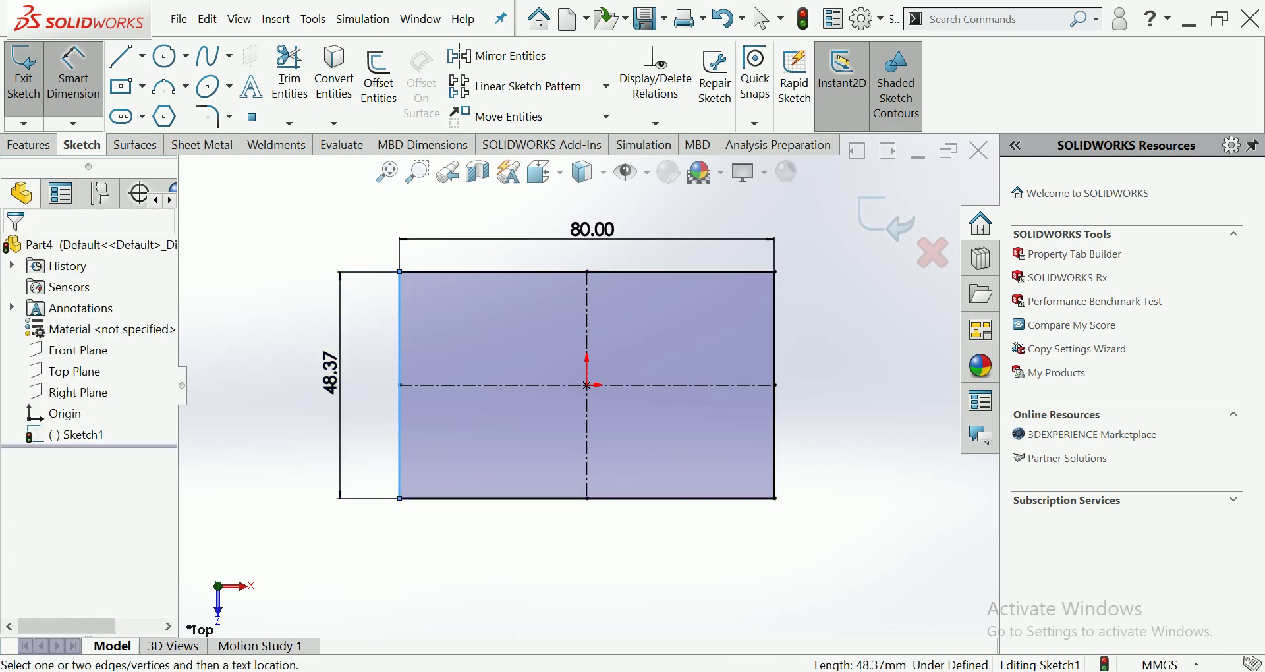
pyautogui.write('65')
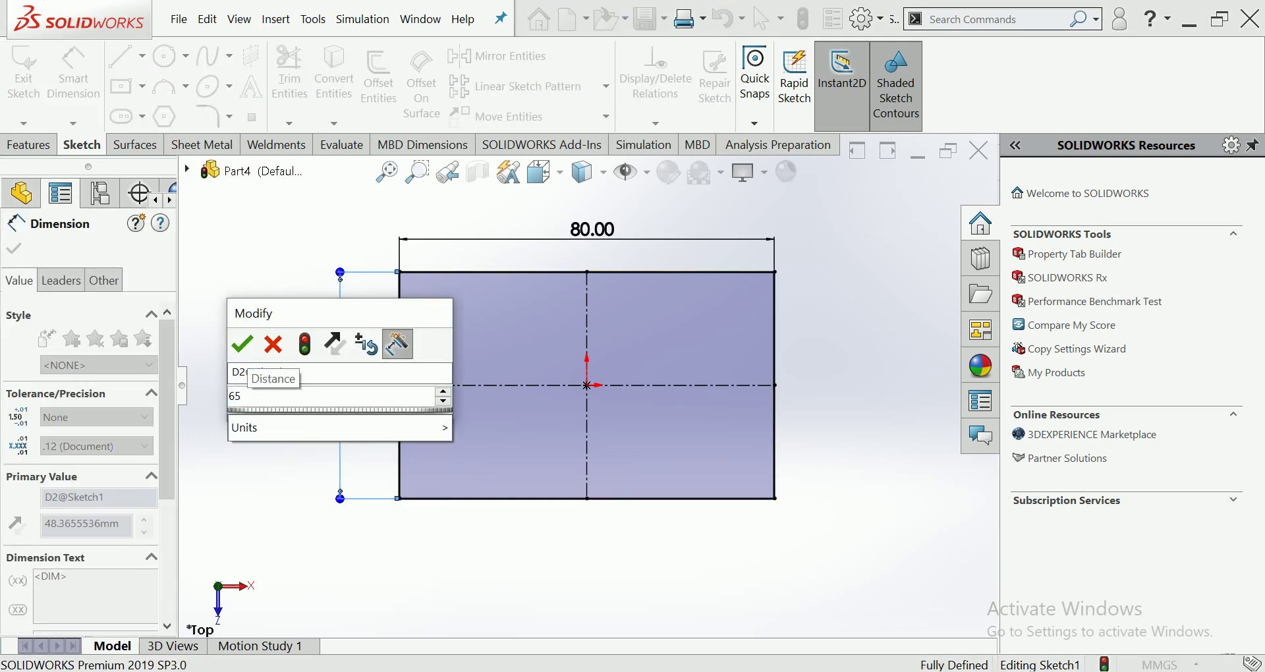
pyautogui.write('4')
pyautogui.press('Return')
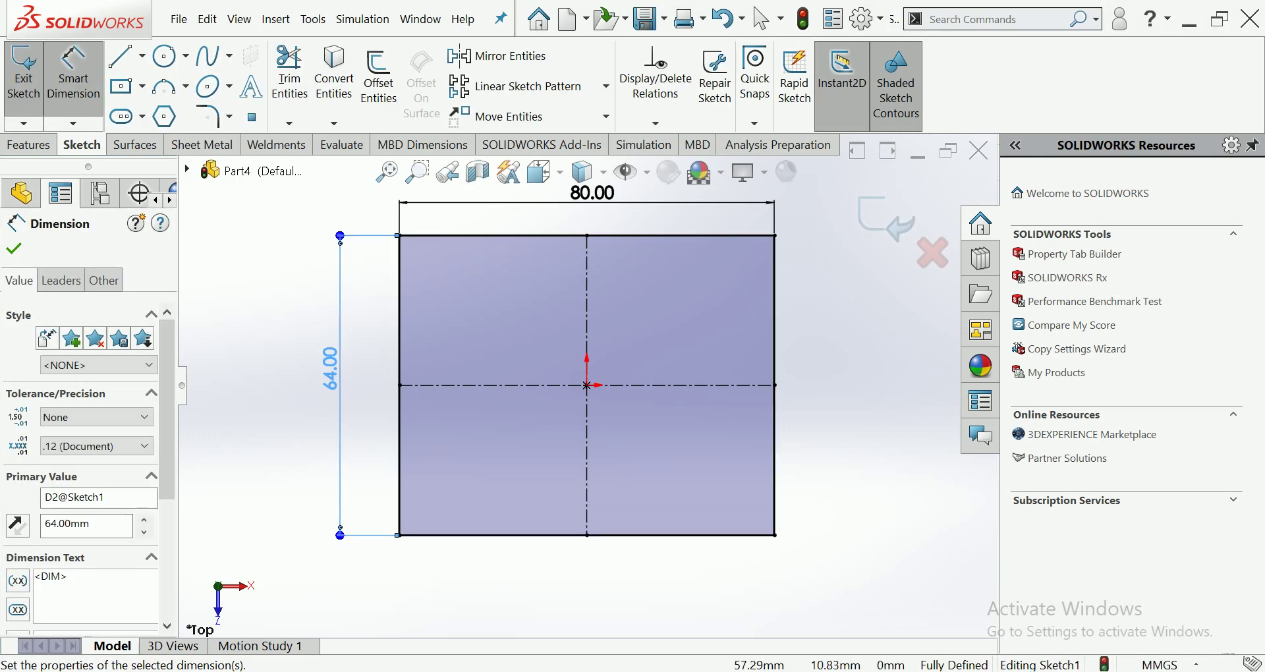
pyautogui.press('Escape')
pyautogui.scroll(3, 587, 386)
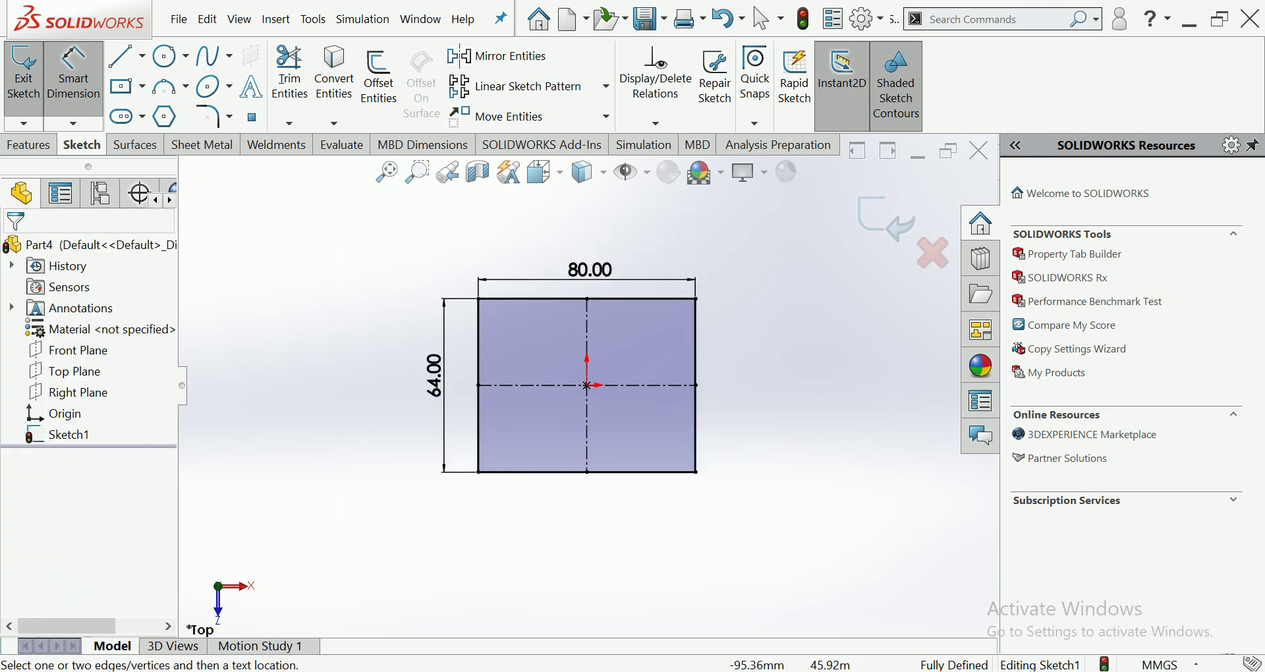
pyautogui.click(28, 145)
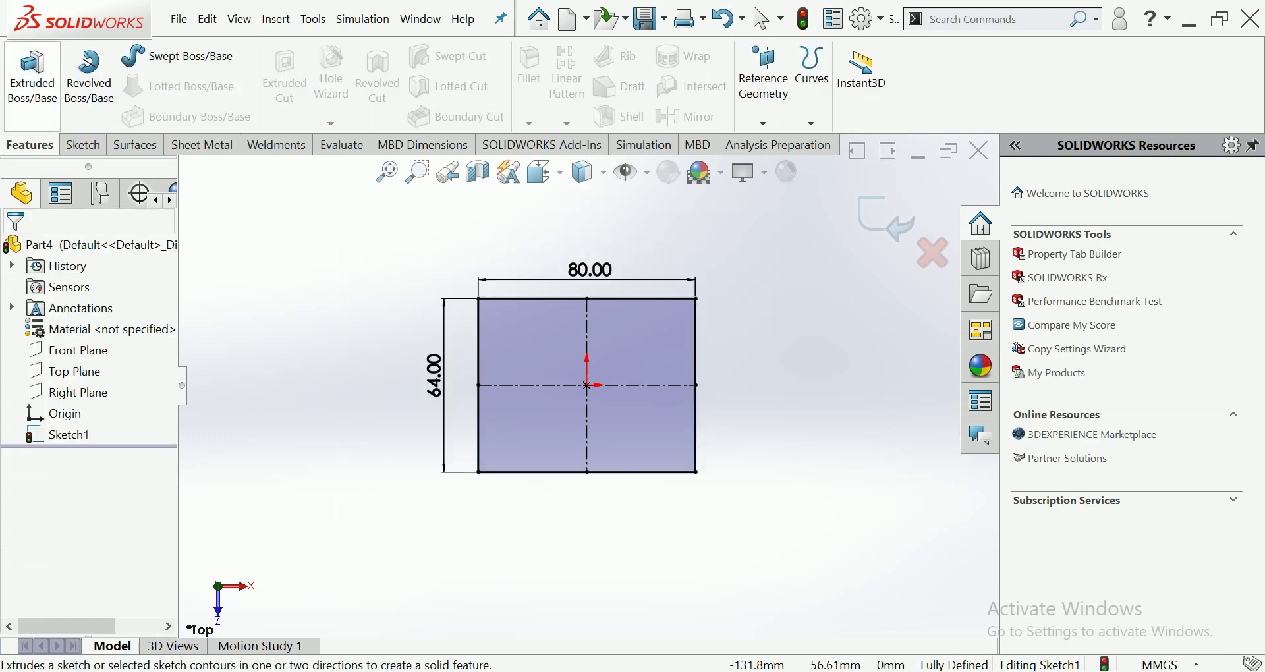
# - Extrude the rectangle sketch 25 mm blind into a solid block
pyautogui.click(32, 72)
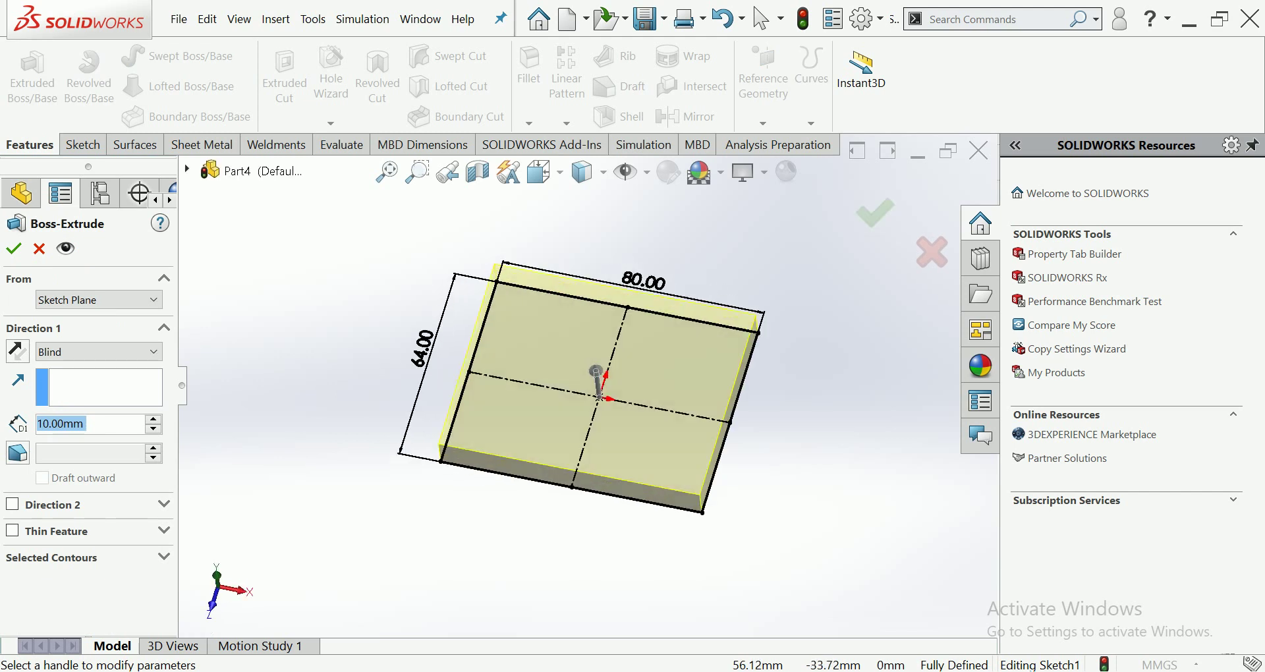
pyautogui.write('25')
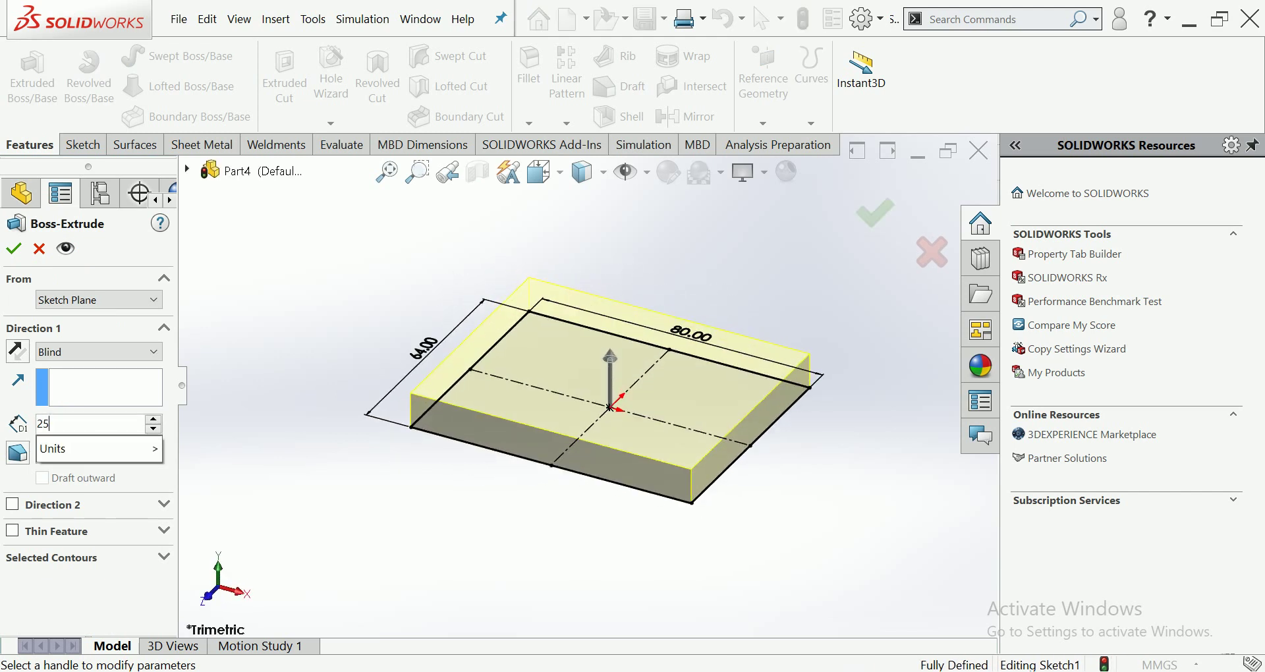
pyautogui.press('Return')
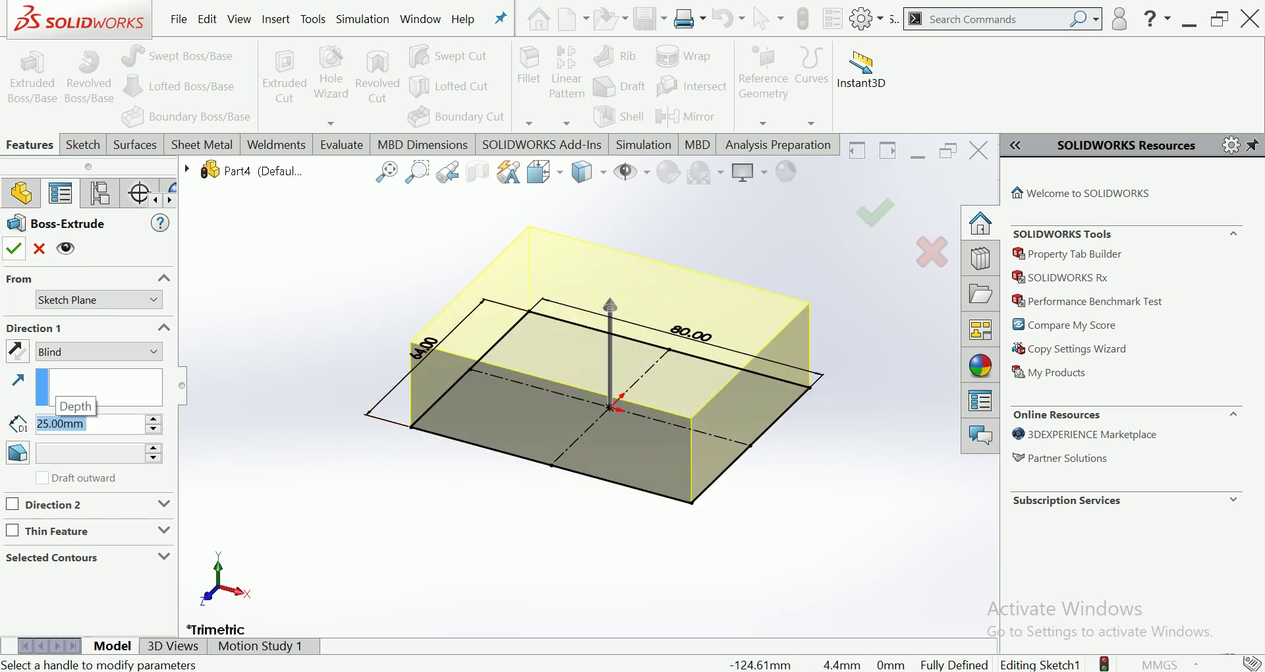
pyautogui.click(13, 249)
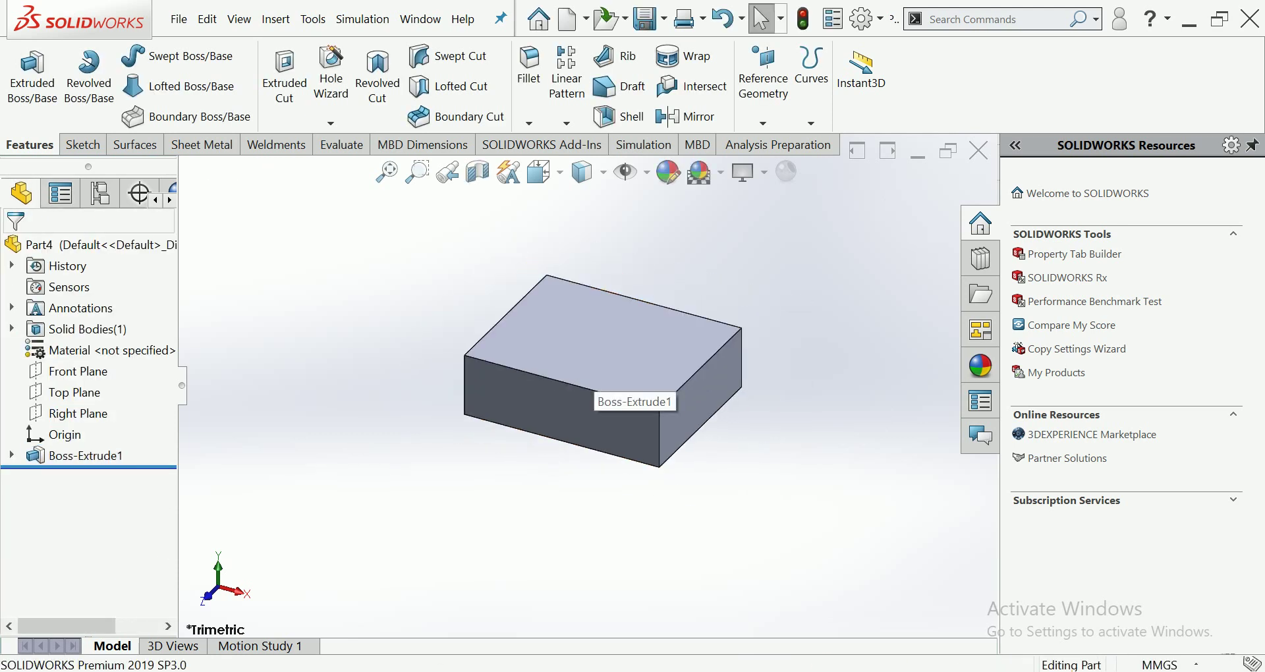
# - Open a sketch on the block's top face and view it Normal To
pyautogui.scroll(2, 588, 386)
pyautogui.click(589, 386)
pyautogui.click(686, 270)
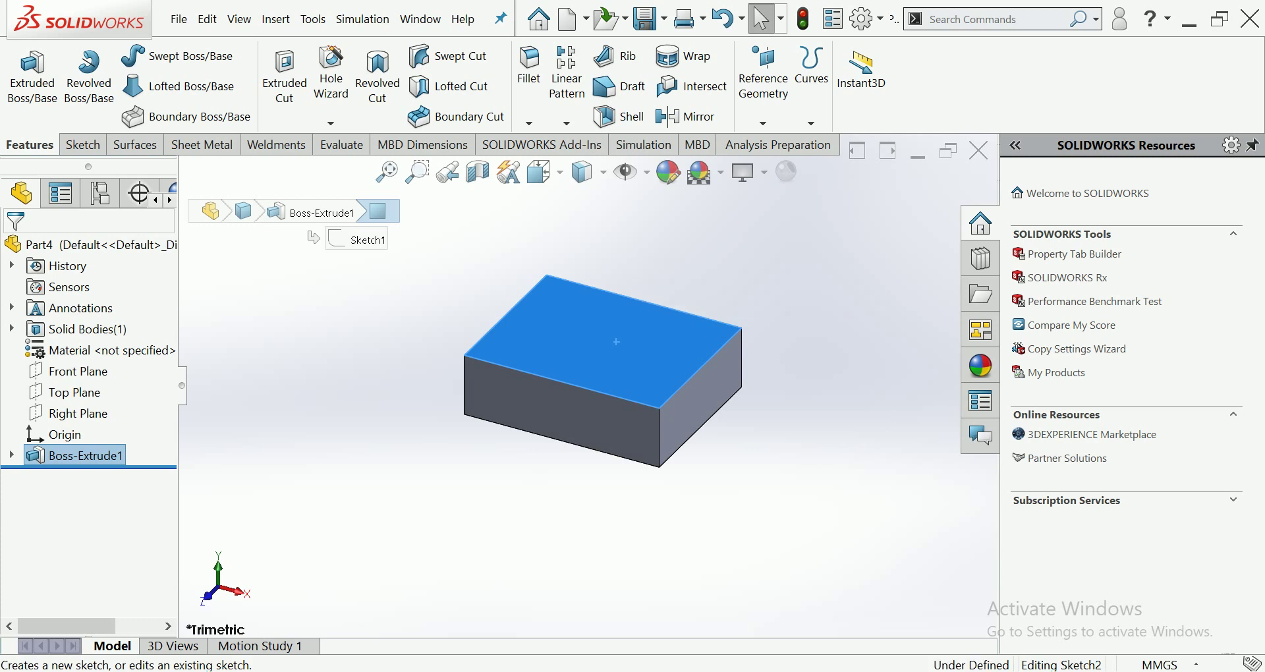
pyautogui.click(545, 172)
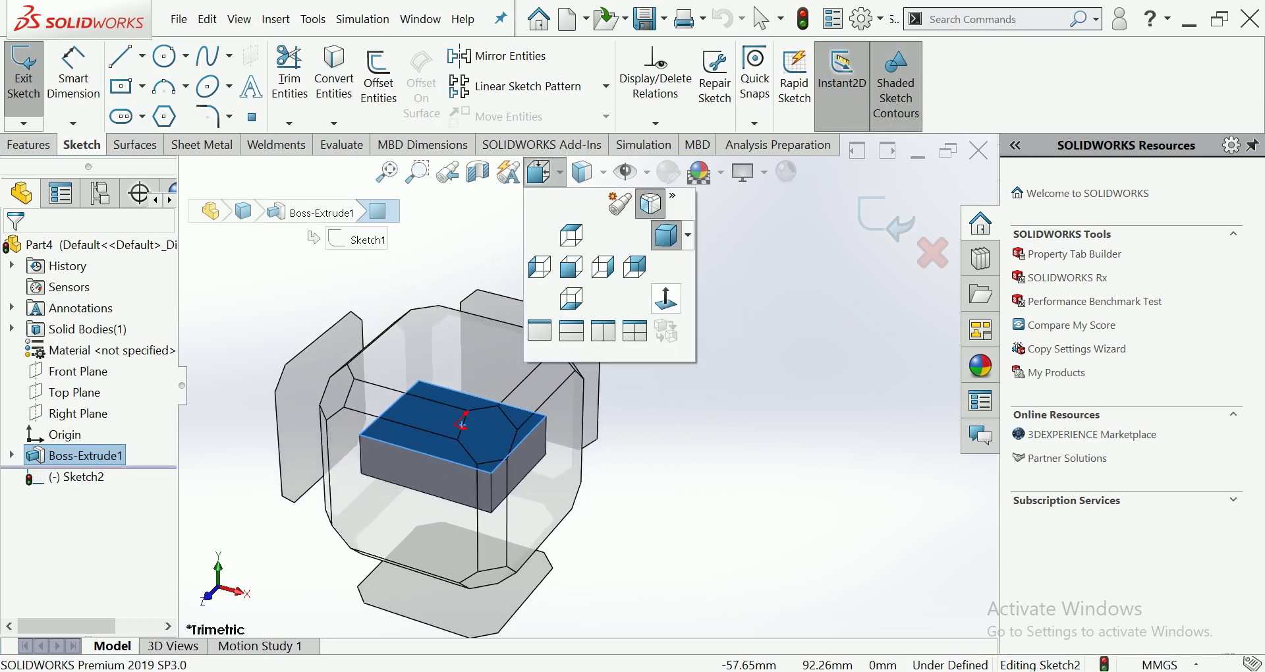
pyautogui.click(666, 299)
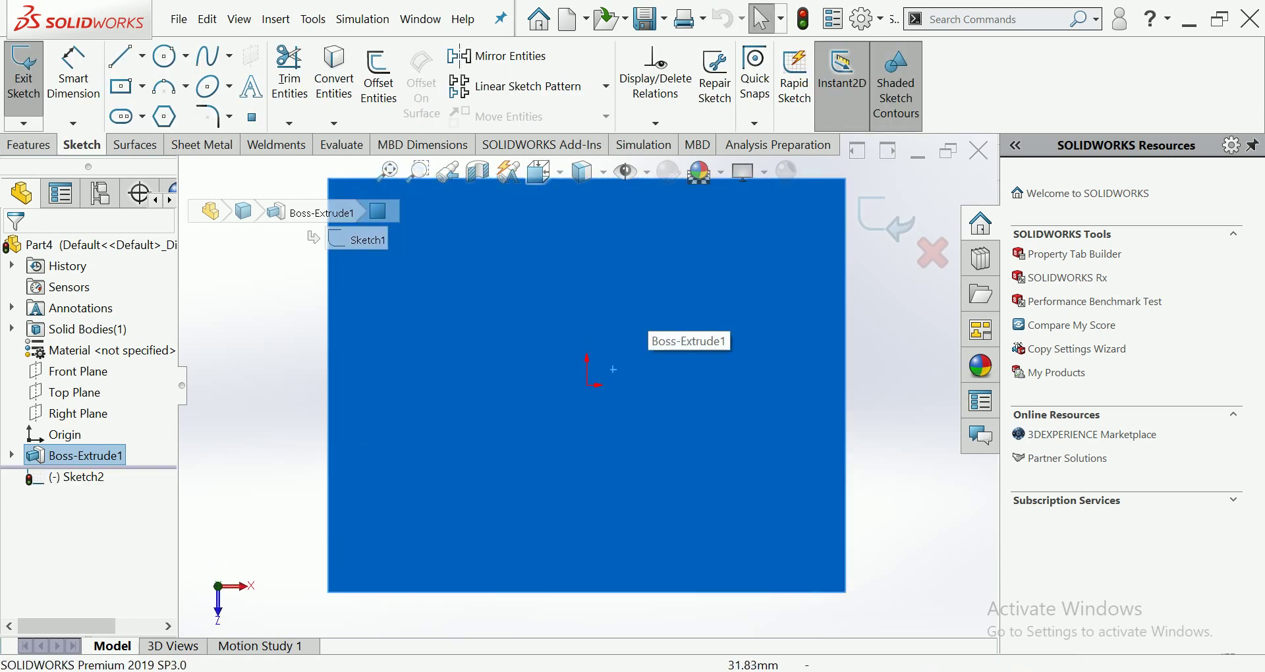
pyautogui.press('Escape')
pyautogui.scroll(3, 593, 369)
# - Draw a horizontal centerline across the block's top face
pyautogui.click(142, 56)
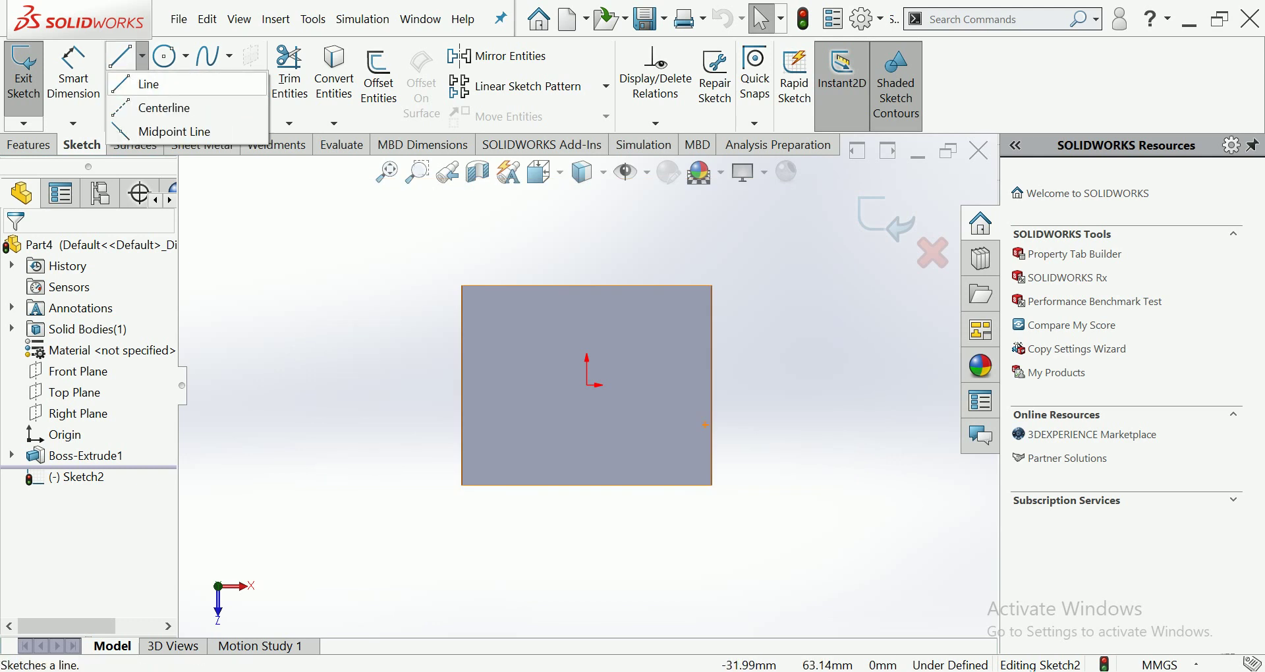
pyautogui.click(165, 104)
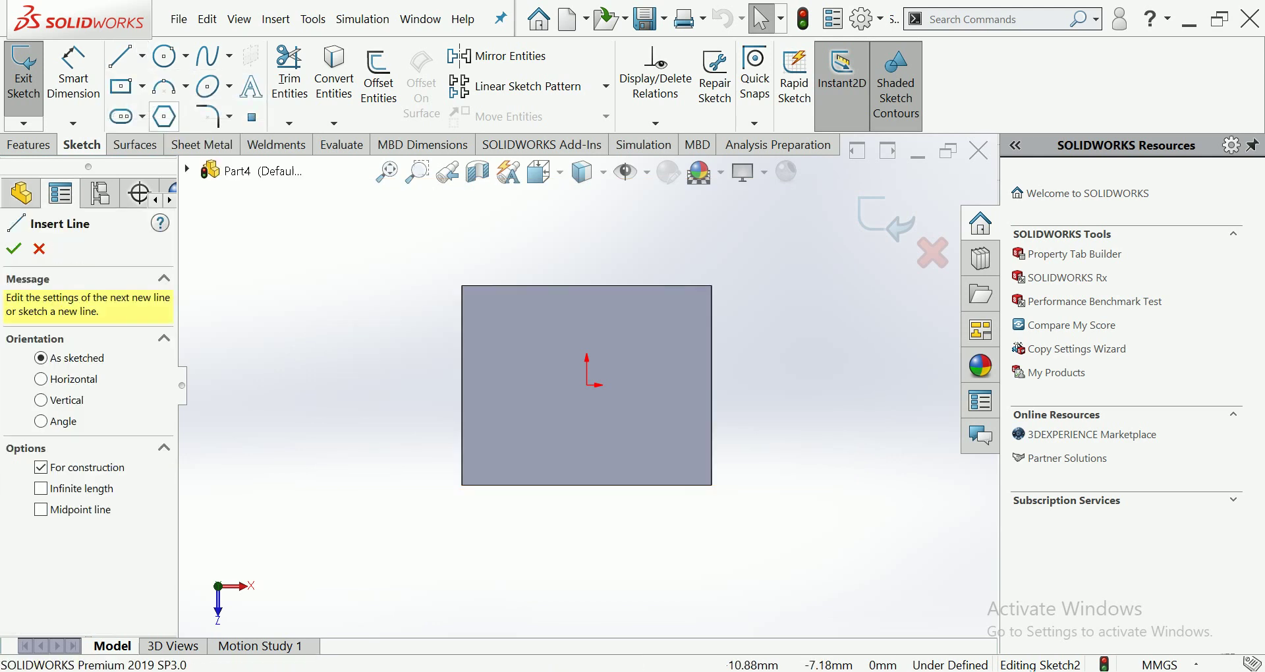
pyautogui.click(461, 385)
pyautogui.click(461, 385)
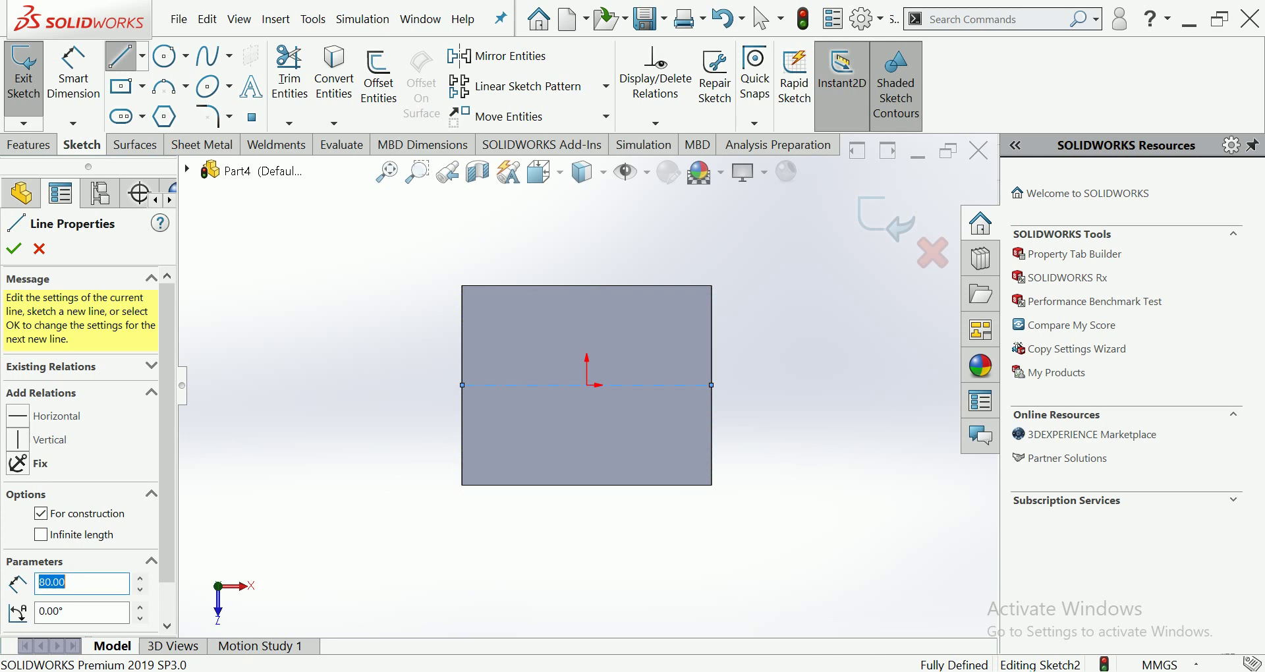
# - Draw a vertical midpoint line on the centerline near the block's right side
pyautogui.click(142, 56)
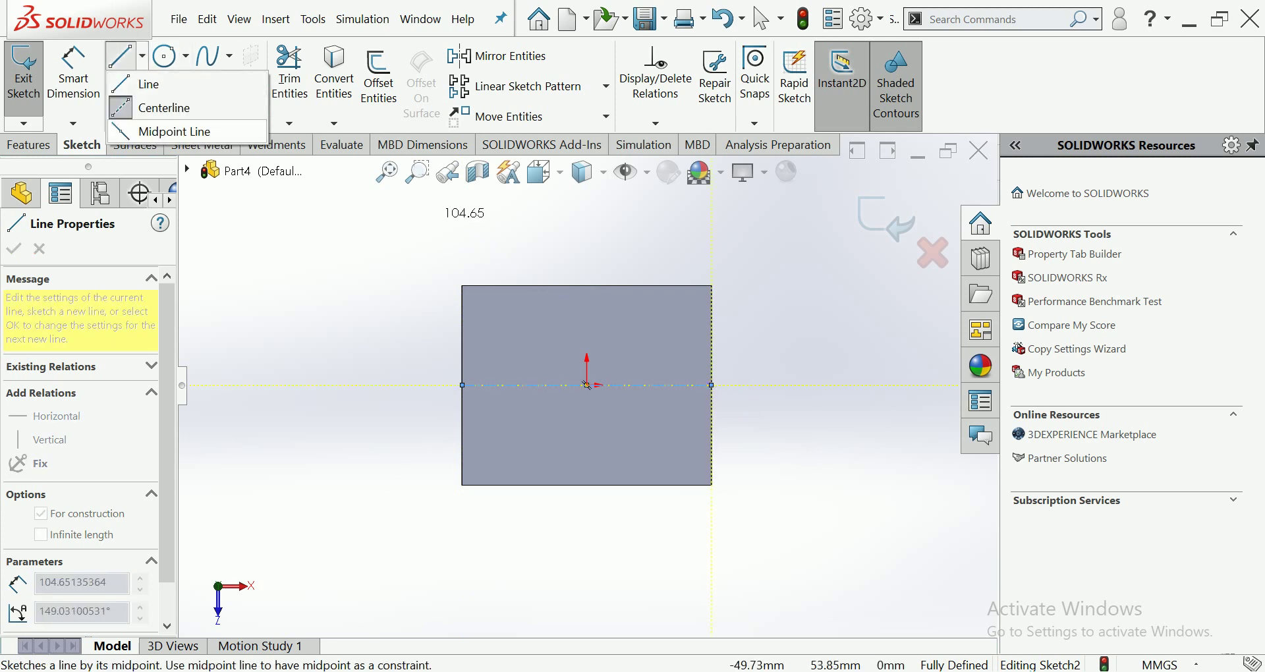
pyautogui.click(187, 129)
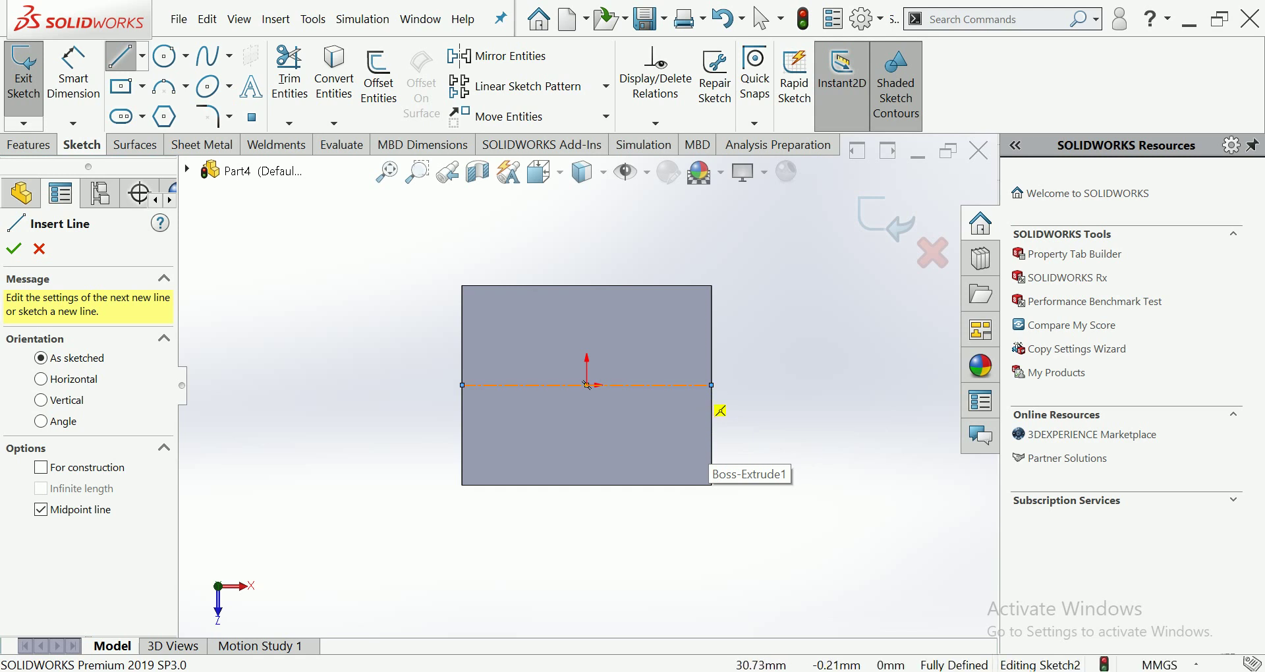
pyautogui.click(687, 384)
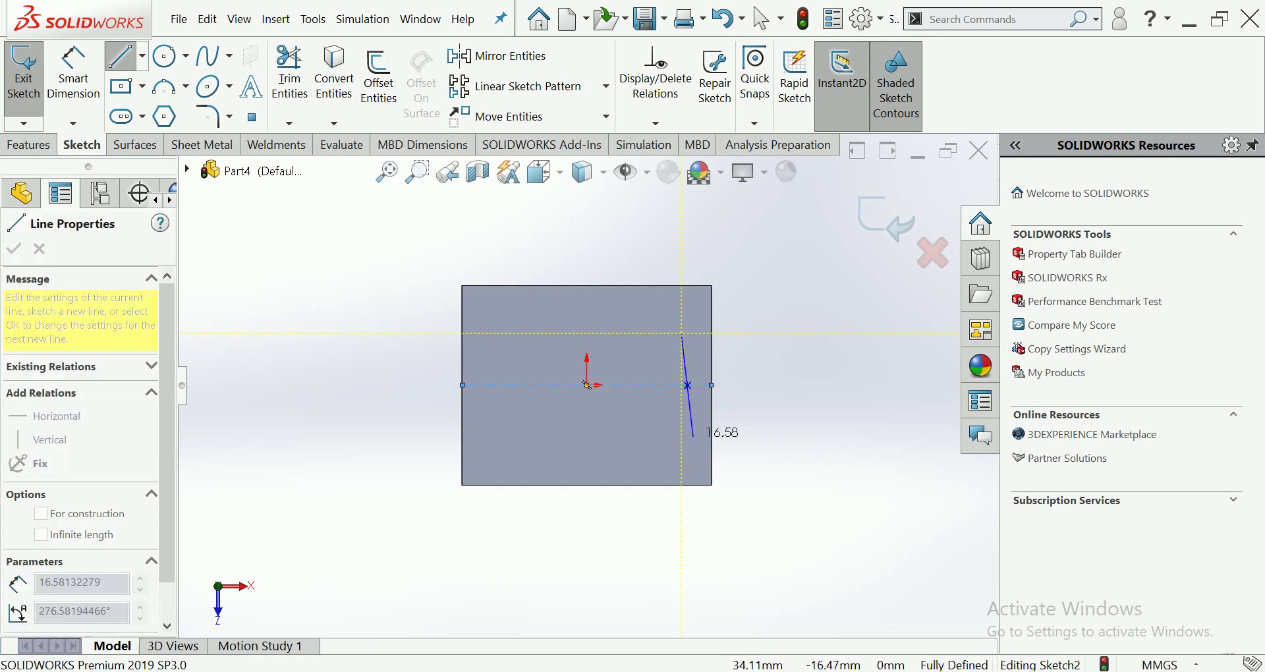
pyautogui.click(687, 436)
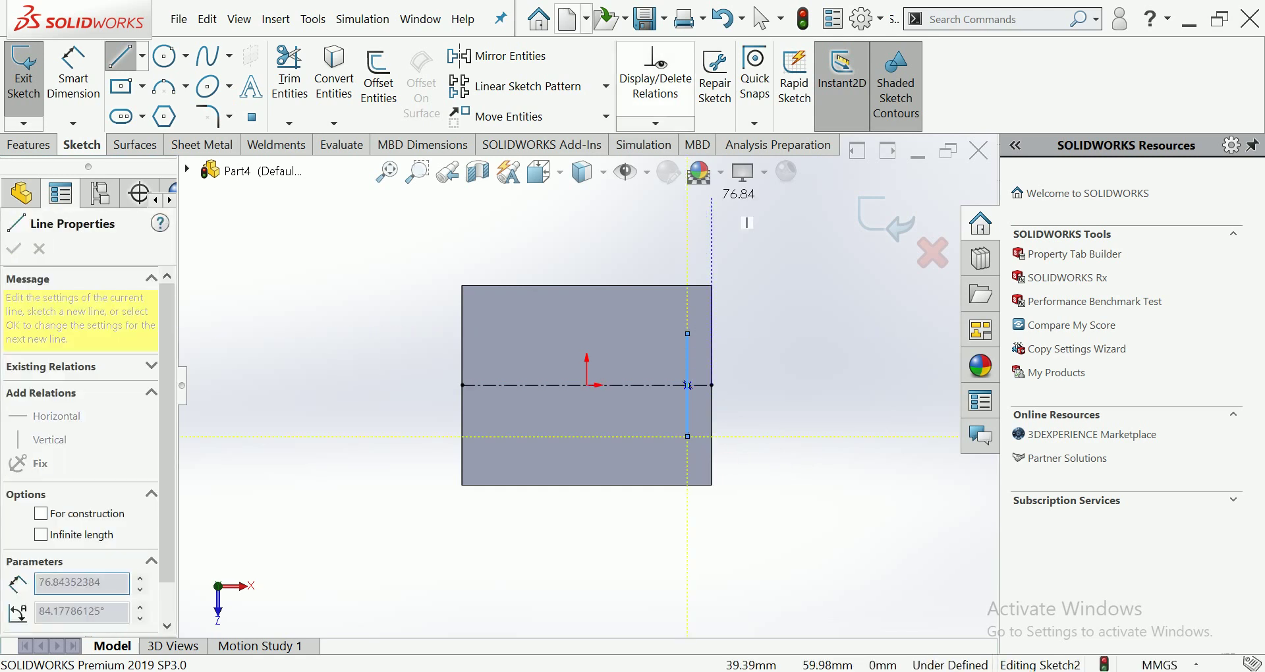
pyautogui.press('Escape')
pyautogui.press('Escape')
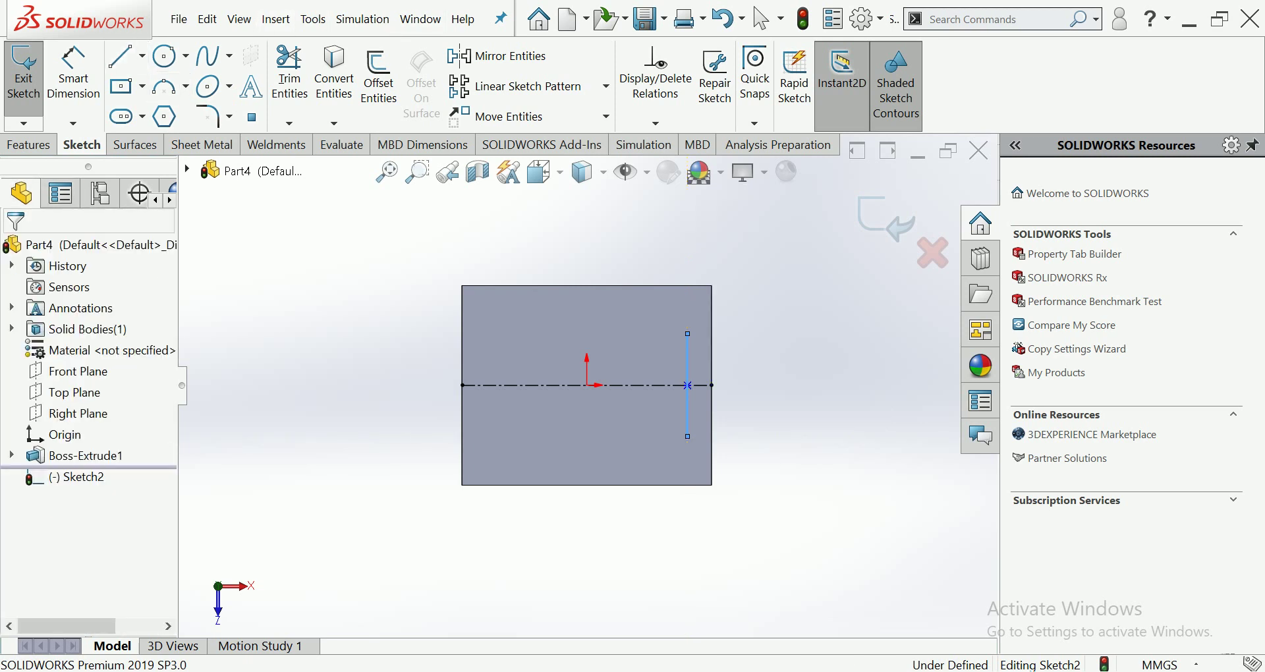
pyautogui.click(687, 349)
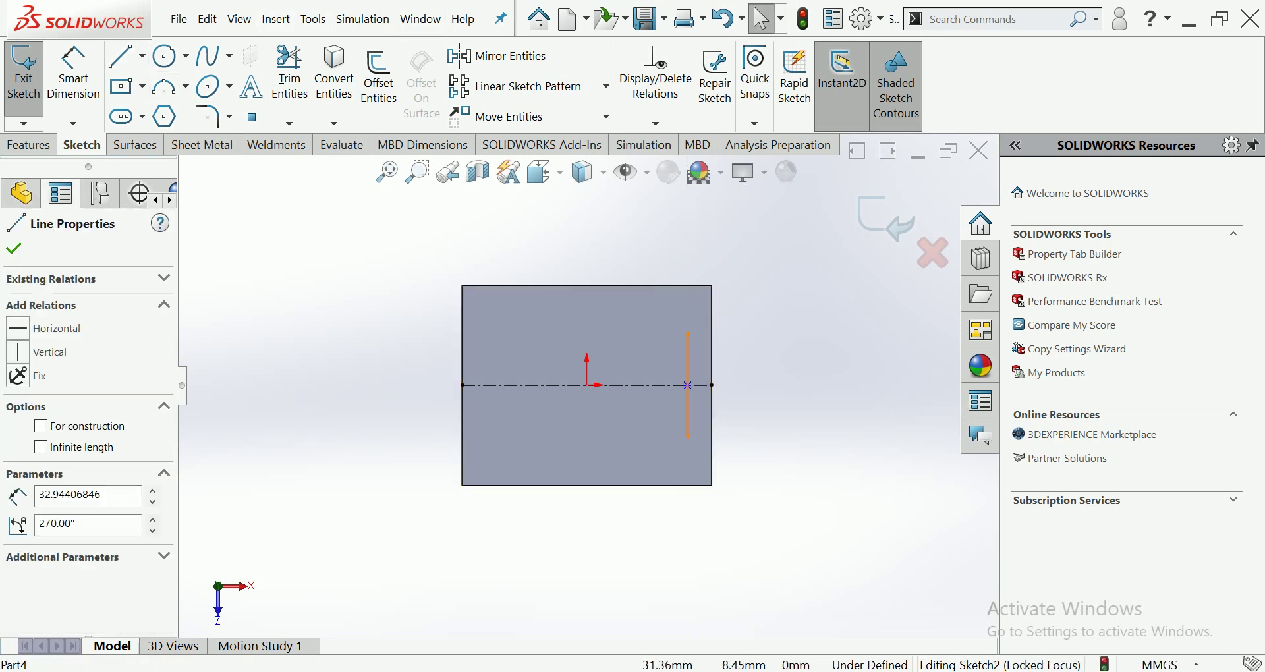
pyautogui.press('Escape')
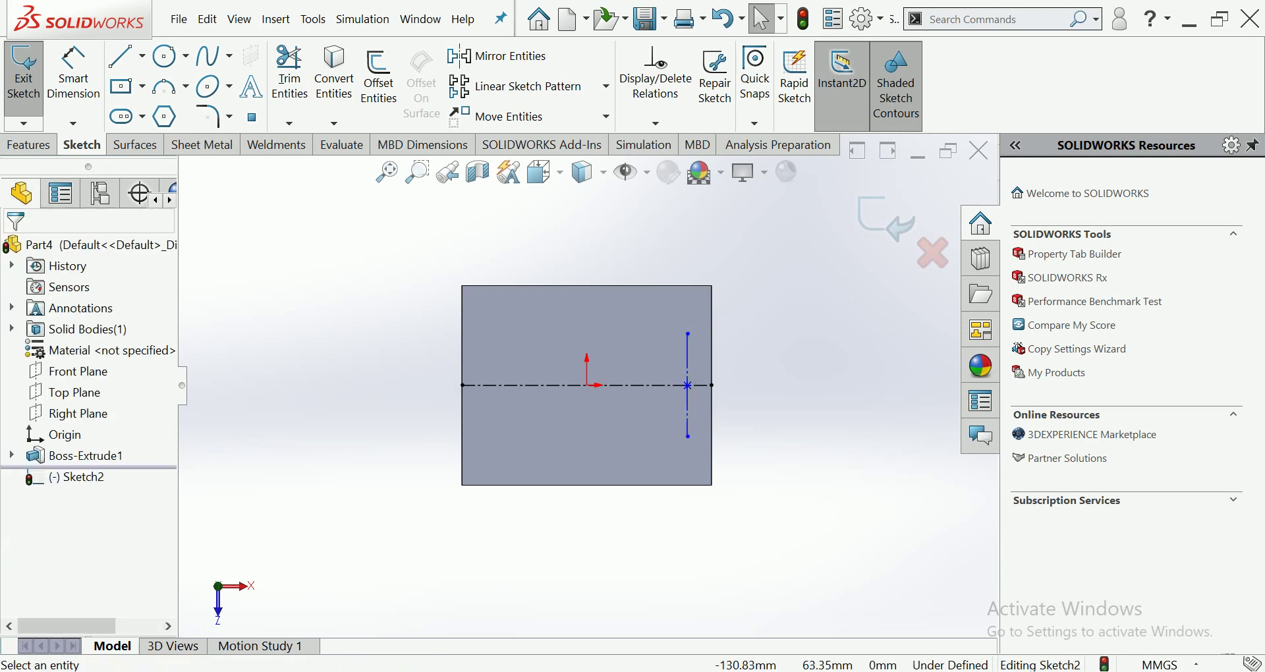
pyautogui.click(73, 73)
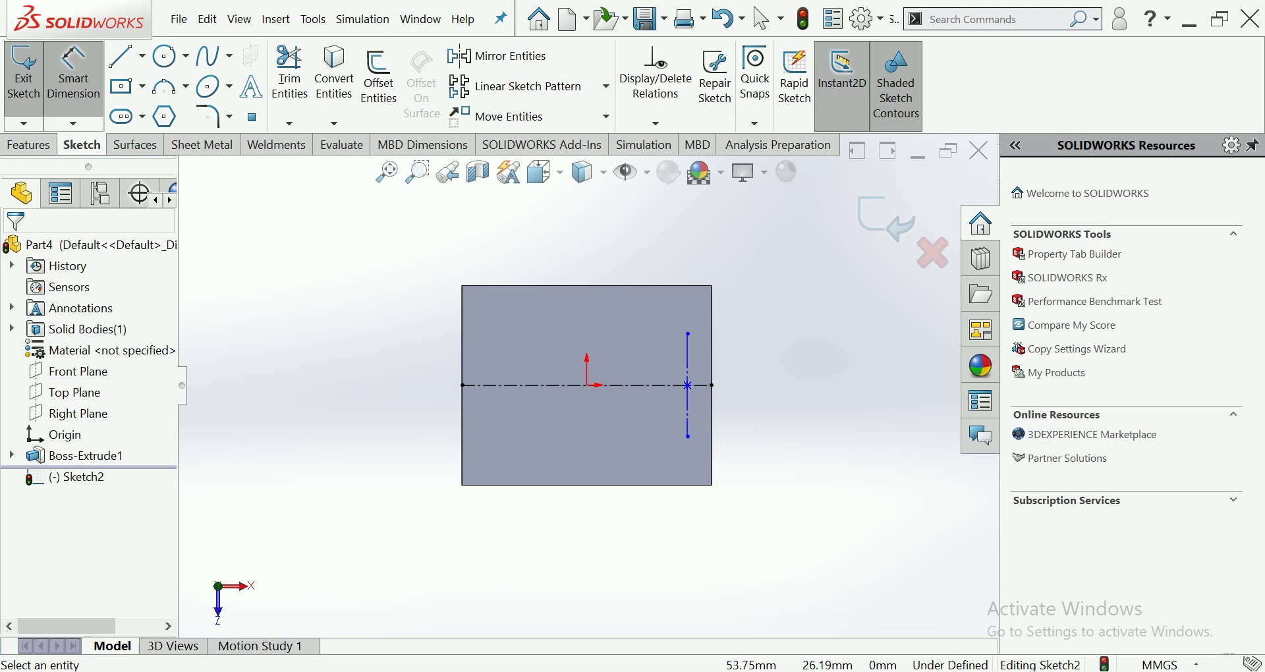
# - Dimension the vertical line 15 mm below the top edge and 12 mm from the right edge
pyautogui.click(691, 286)
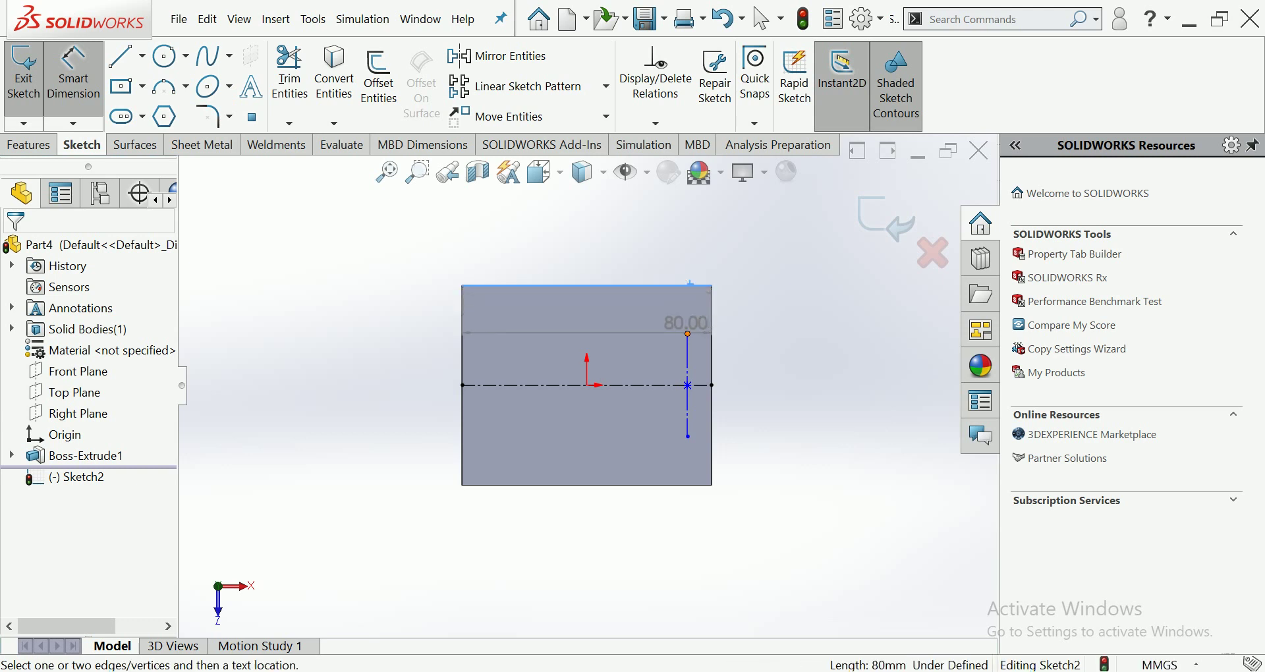
pyautogui.click(688, 334)
pyautogui.click(751, 310)
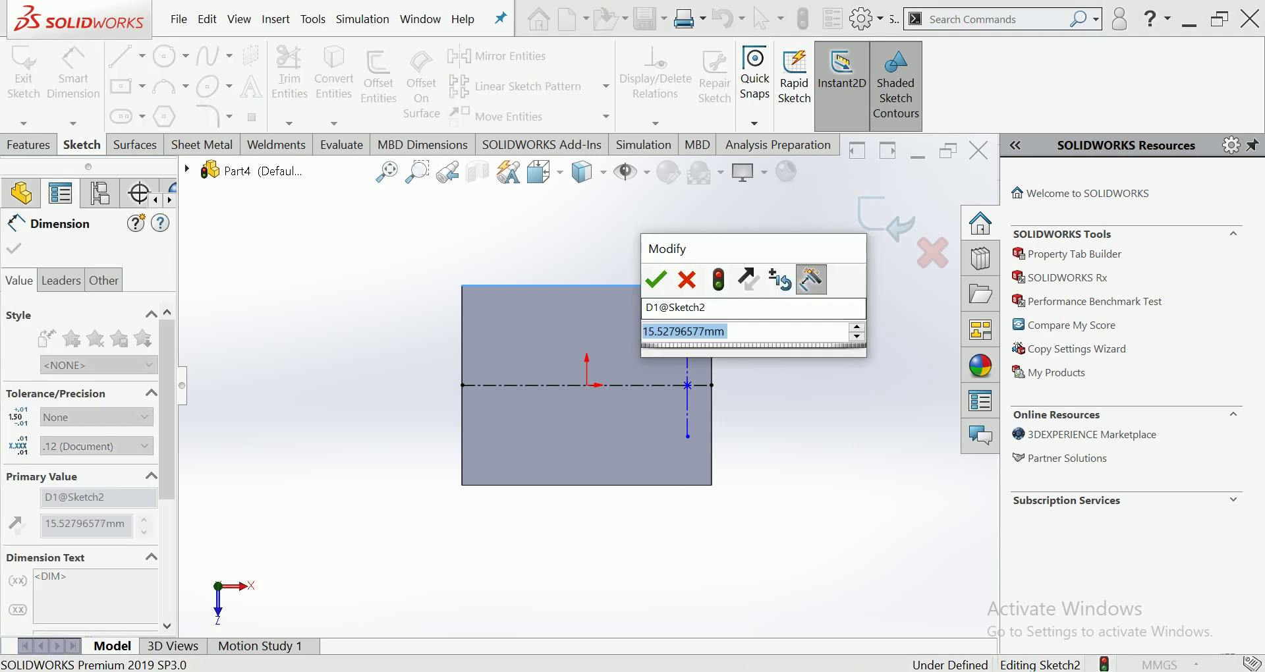
pyautogui.write('15')
pyautogui.press('Return')
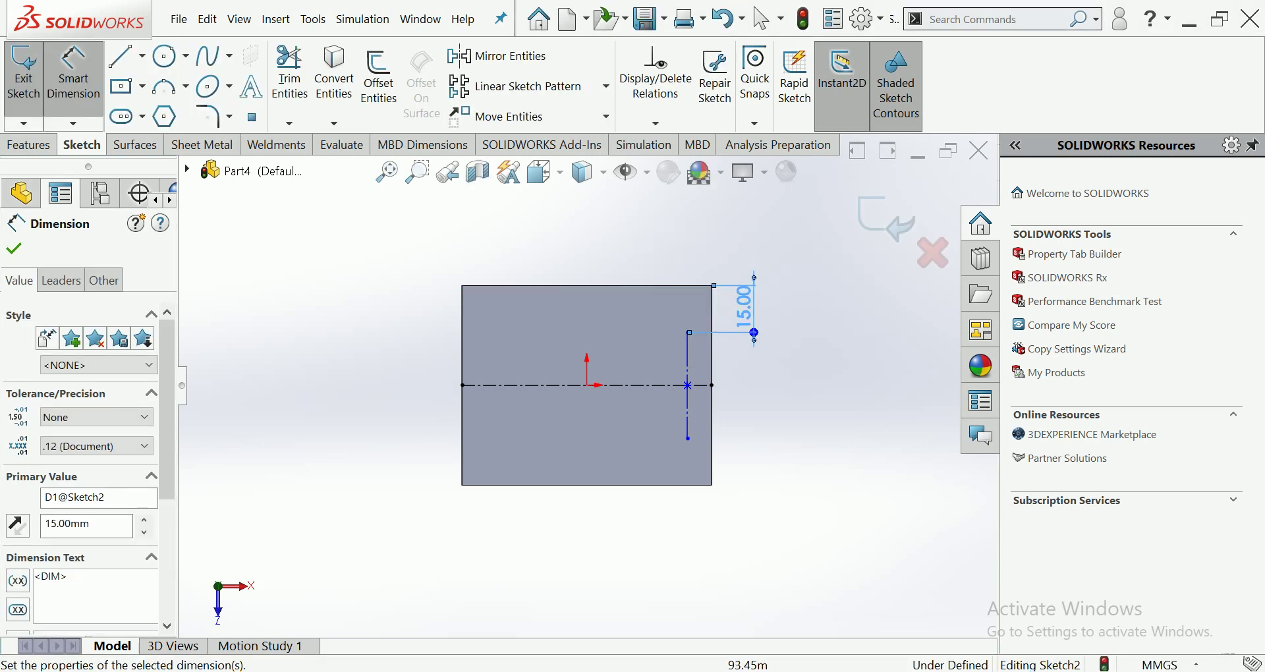
pyautogui.press('Escape')
pyautogui.click(688, 409)
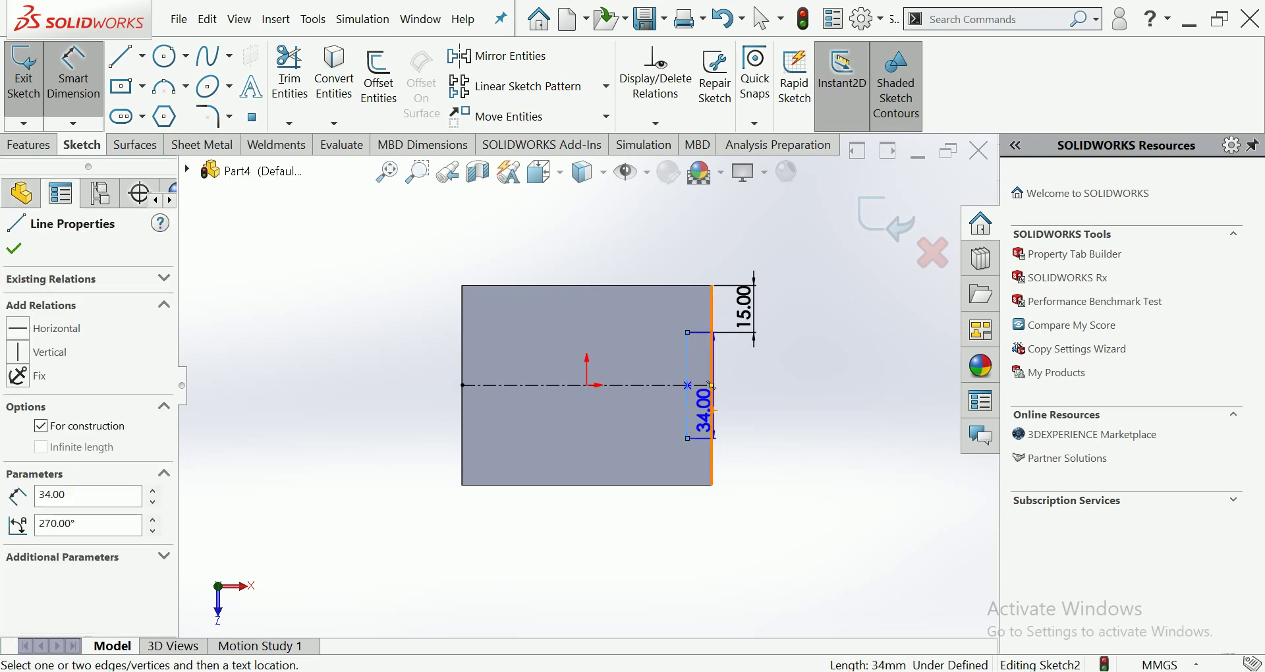
pyautogui.click(712, 410)
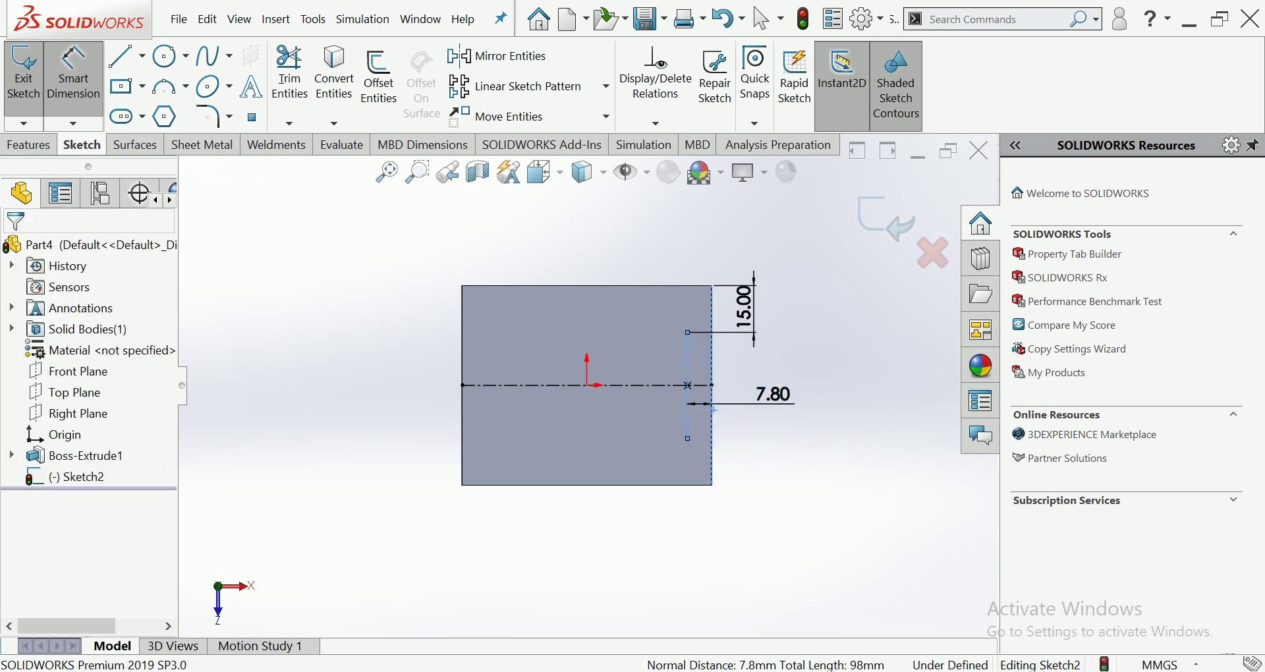
pyautogui.click(776, 405)
pyautogui.write('12')
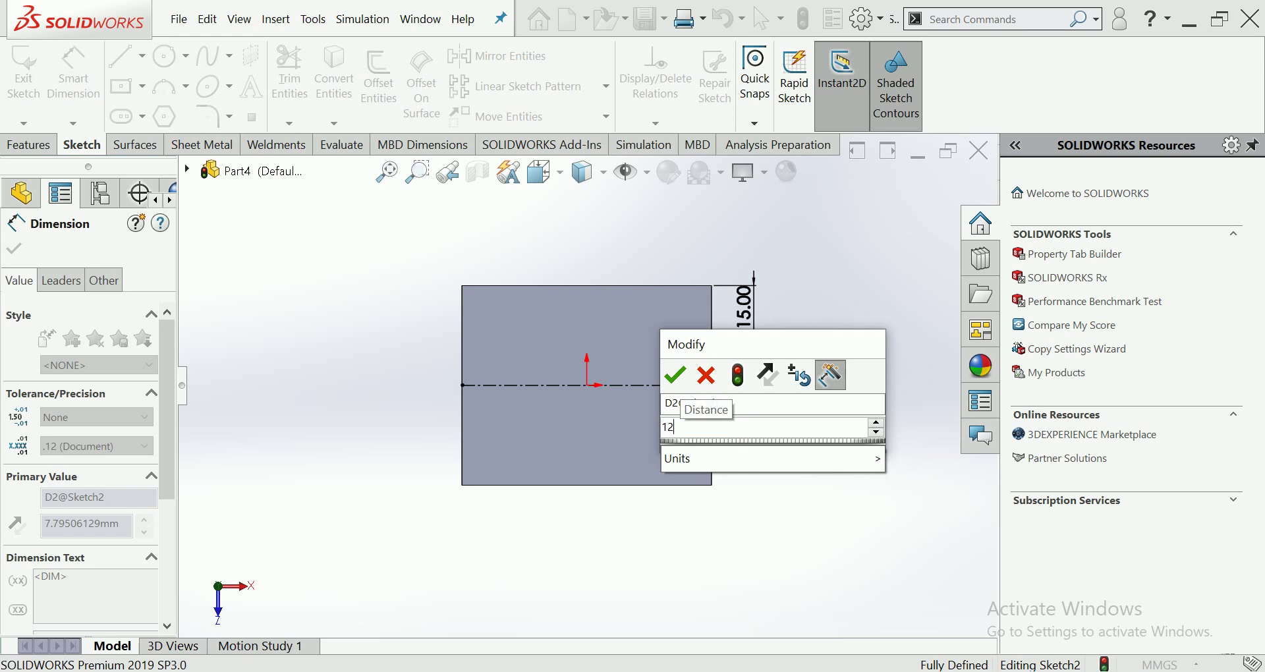
pyautogui.press('Return')
pyautogui.press('Escape')
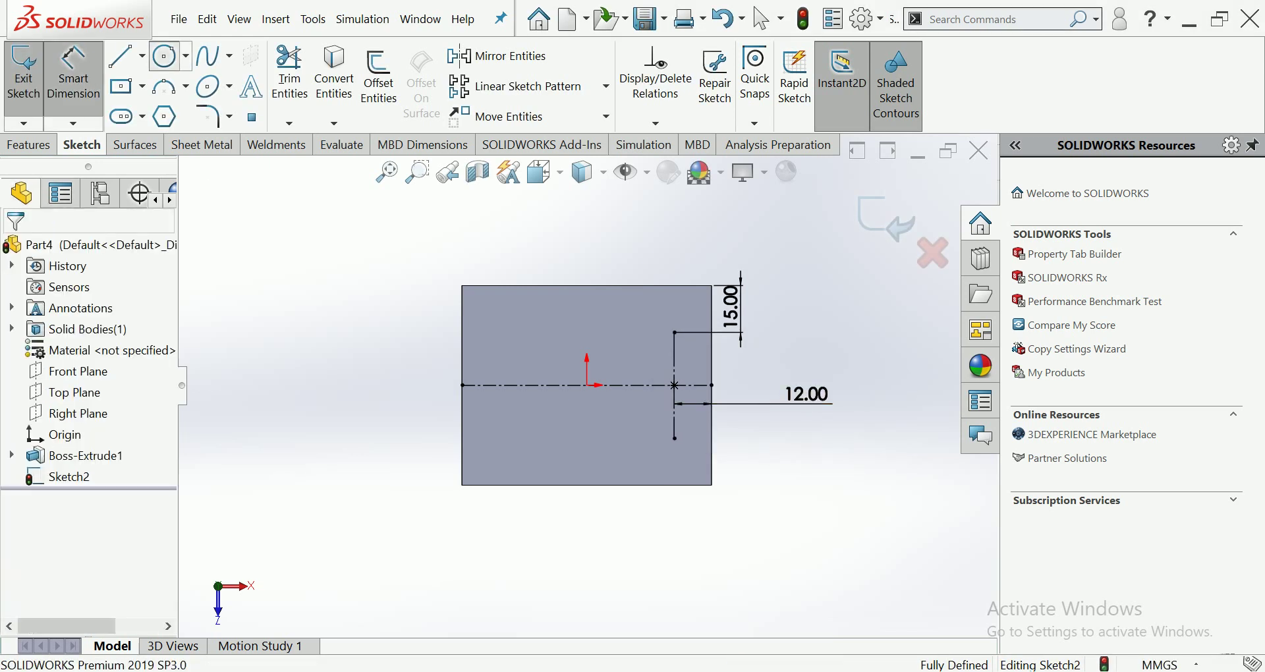
# - Draw two small circles centred on the vertical line's top and bottom endpoints
pyautogui.click(164, 56)
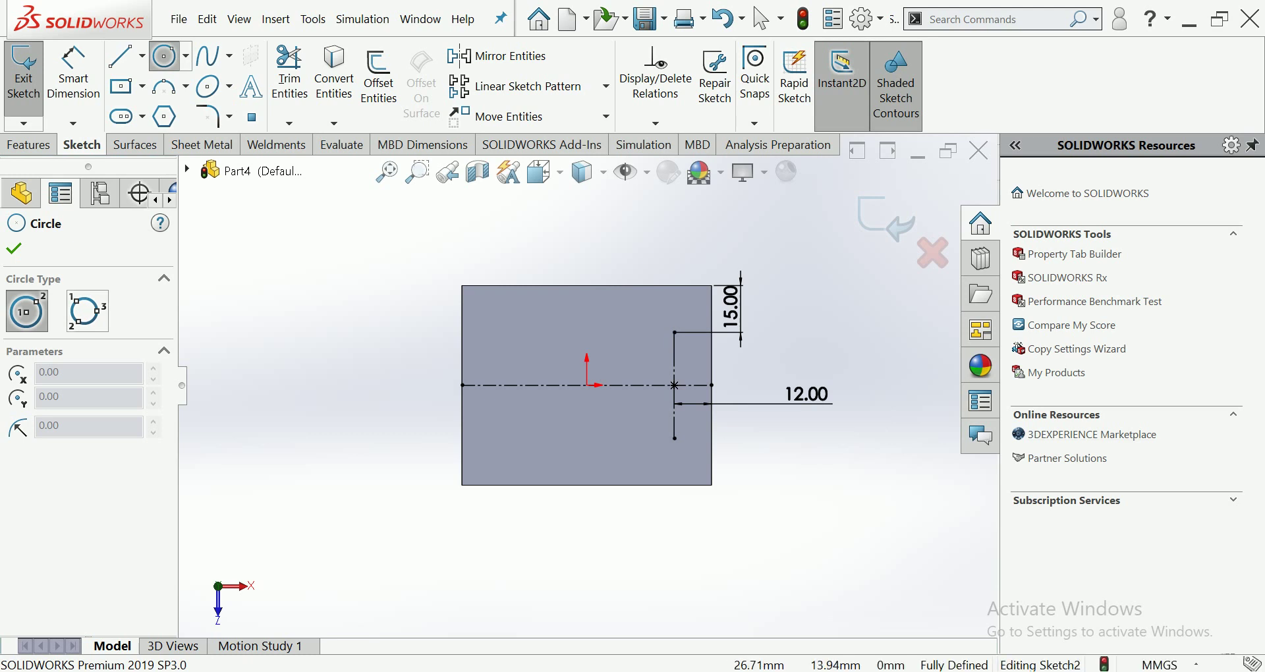
pyautogui.click(674, 332)
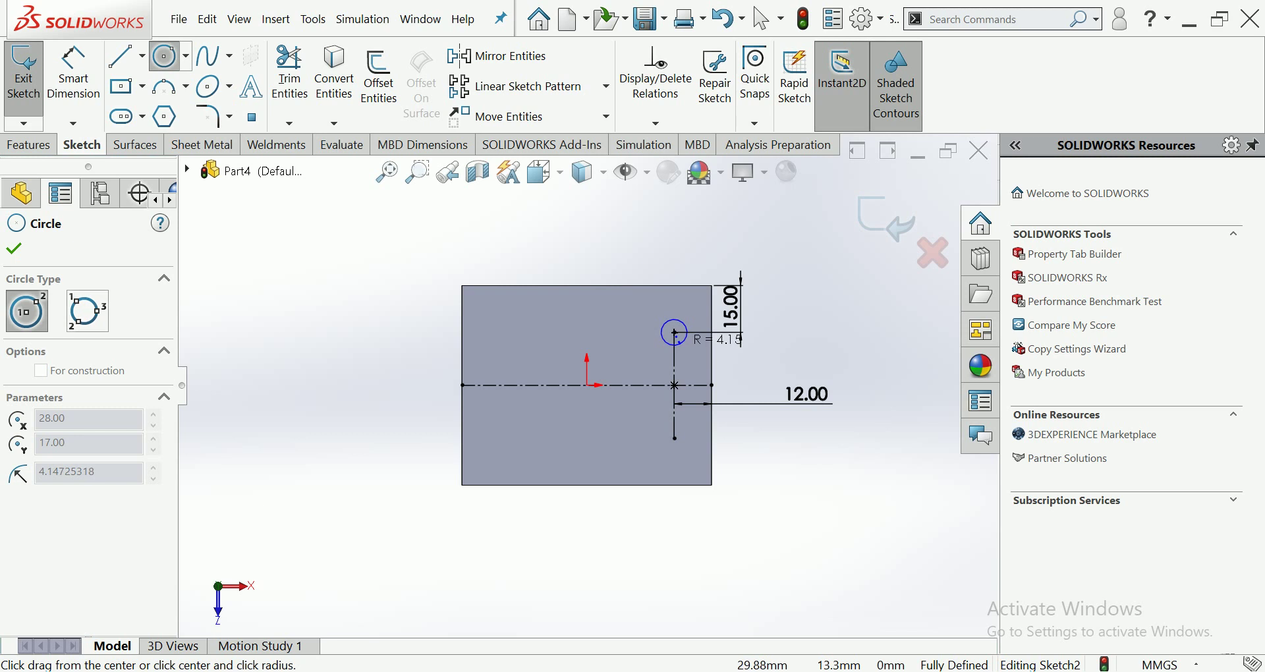
pyautogui.click(684, 341)
pyautogui.click(673, 438)
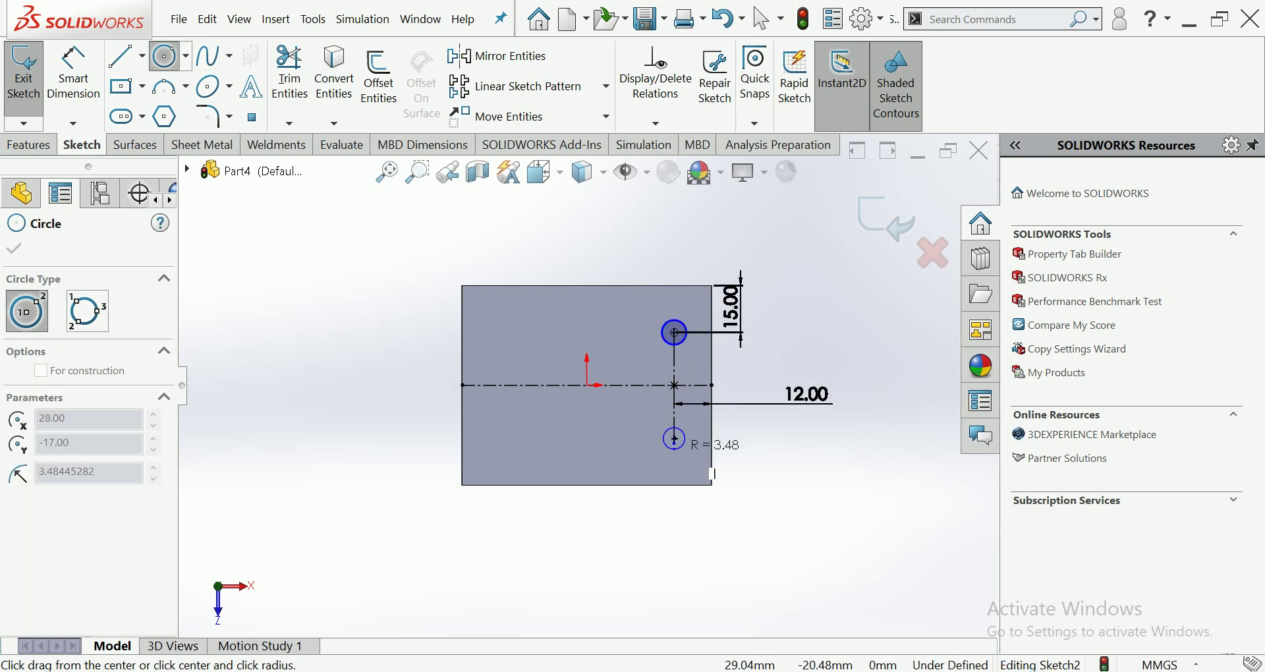
pyautogui.click(714, 474)
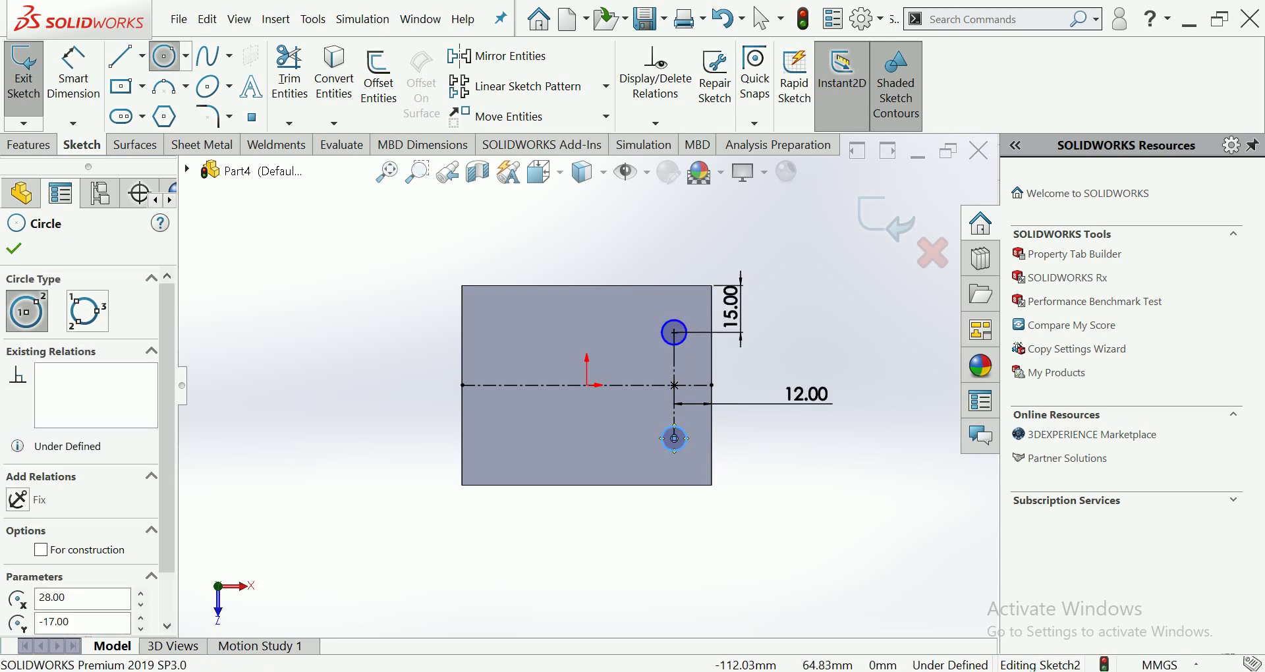
pyautogui.click(73, 75)
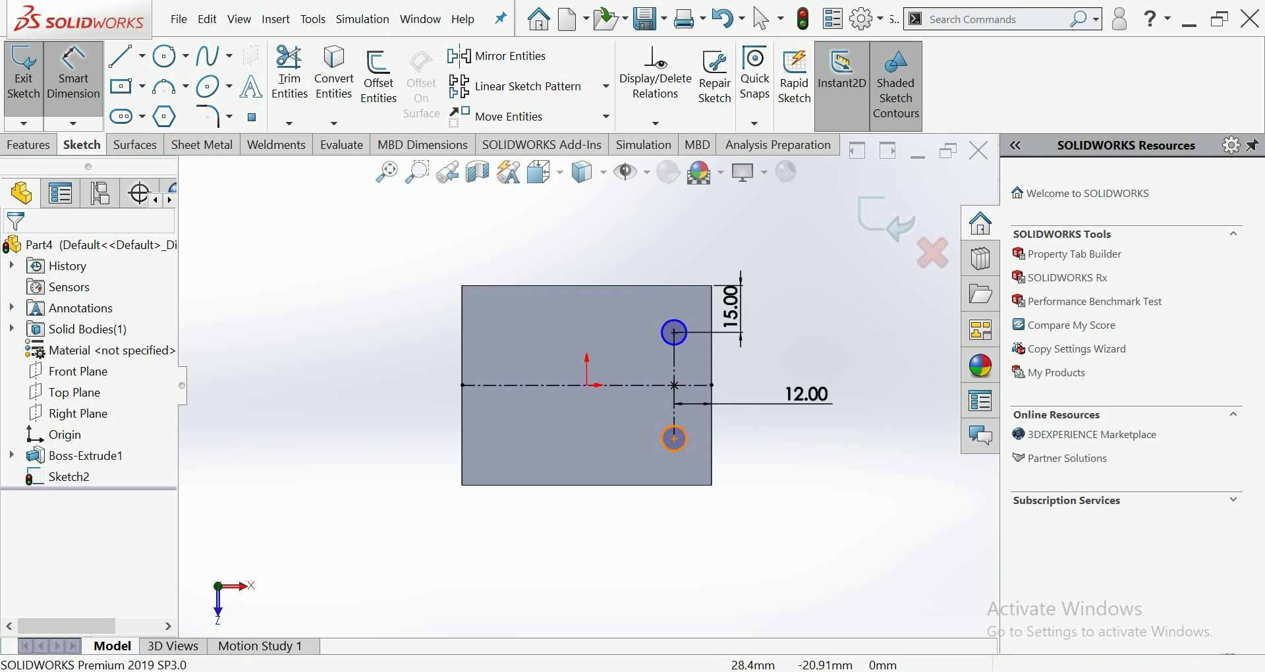
pyautogui.click(73, 76)
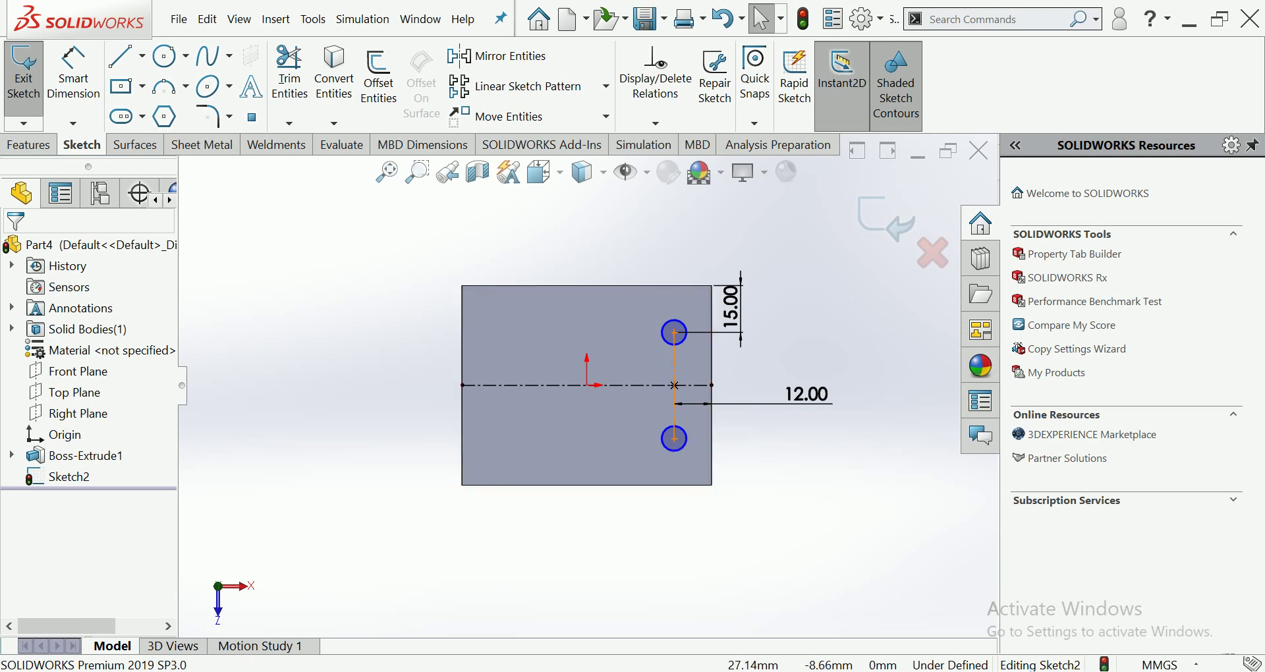
# - Delete the vertical construction line along with its dimension
pyautogui.click(673, 359)
pyautogui.press('Delete')
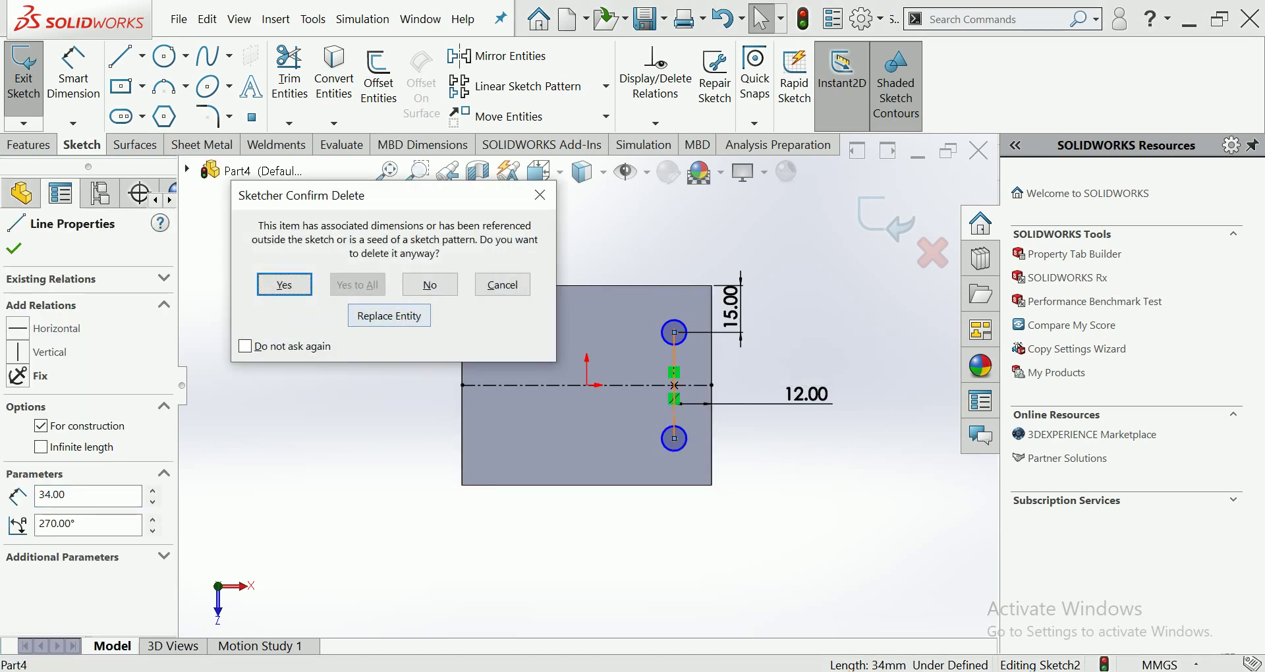
pyautogui.press('Return')
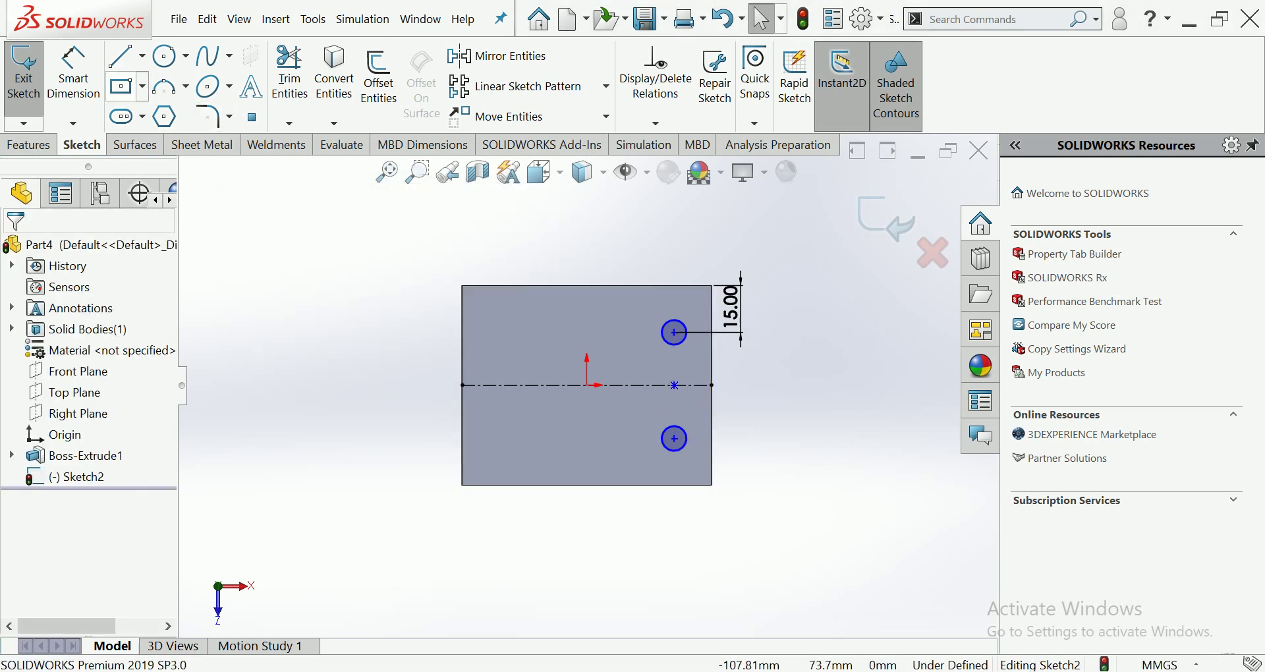
# - Dimension the upper circle's centre 12 mm from the right edge
pyautogui.press('d')
pyautogui.click(674, 332)
pyautogui.click(712, 359)
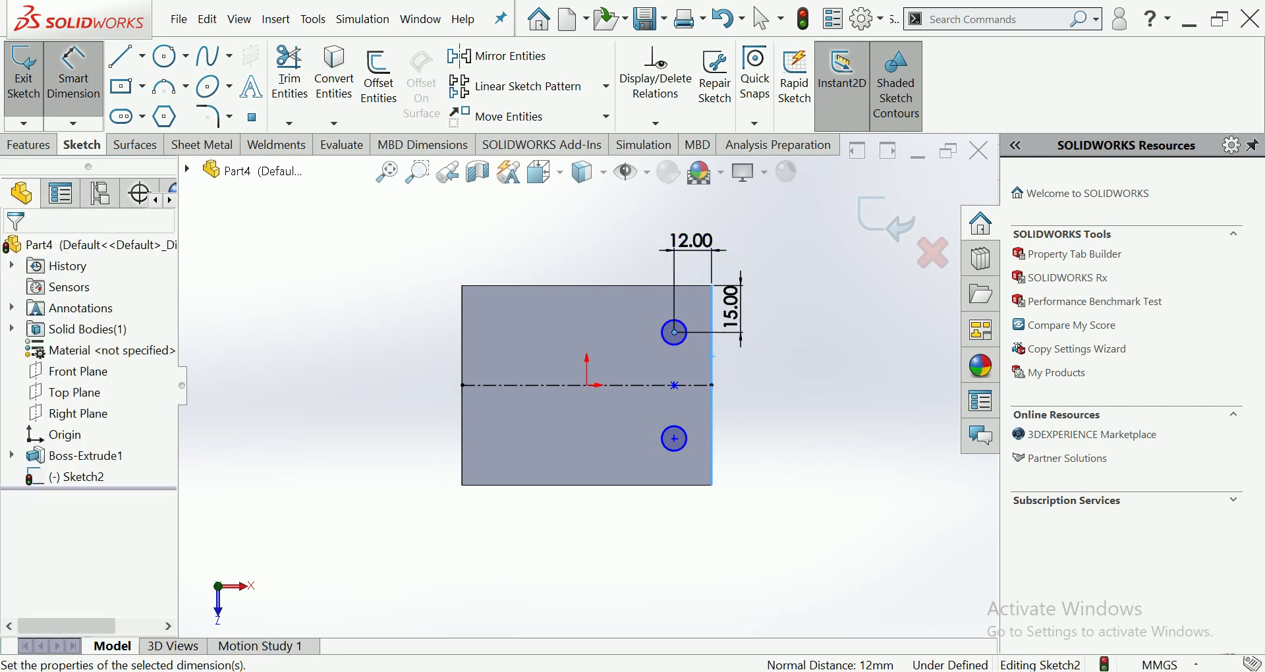
pyautogui.click(685, 241)
pyautogui.press('Return')
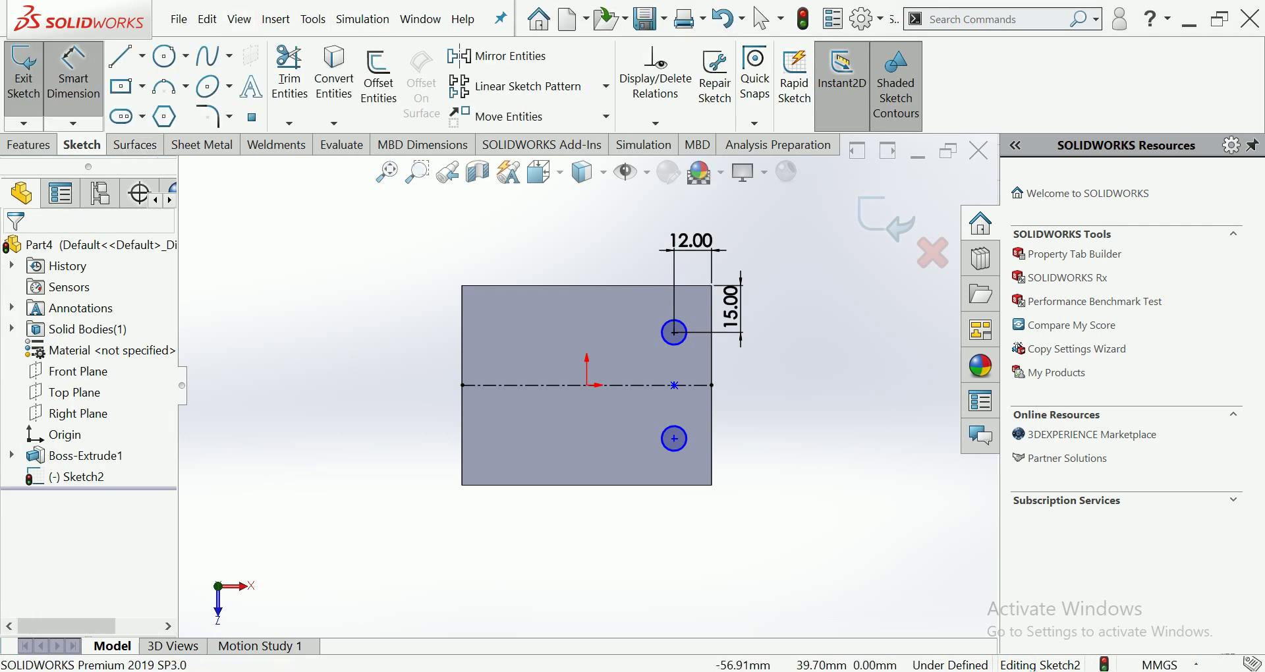
# - Dimension the lower circle's centre 12 mm from the right edge
pyautogui.click(674, 438)
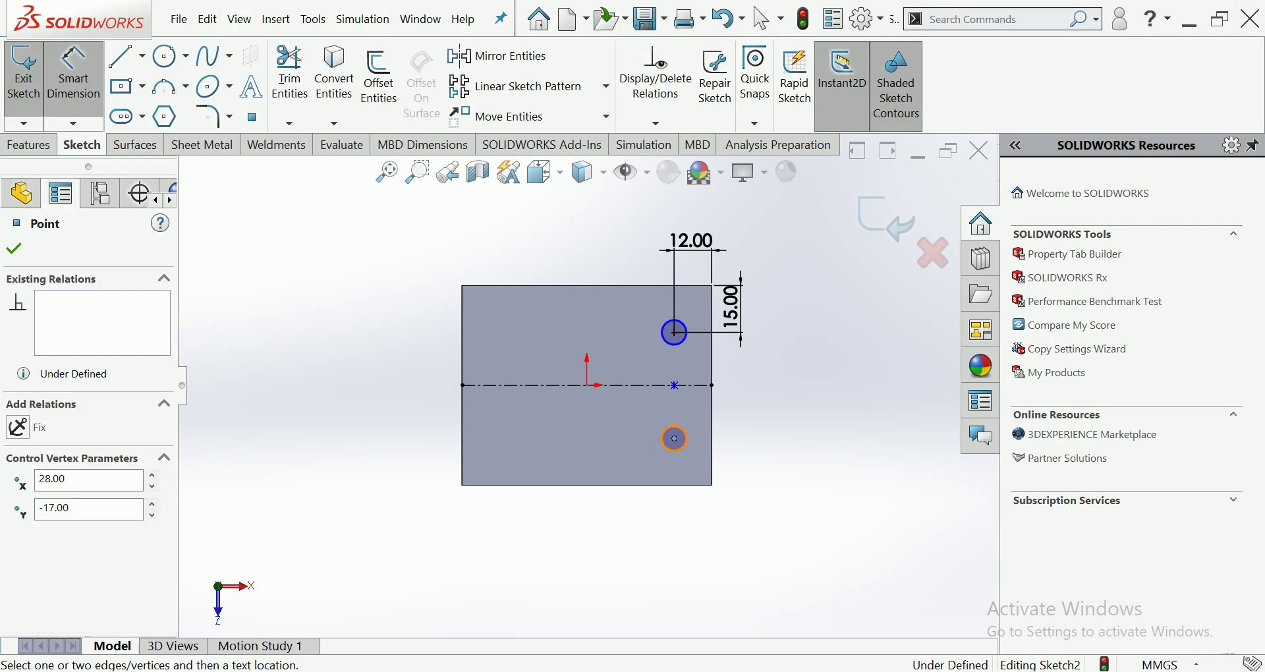
pyautogui.click(712, 441)
pyautogui.click(759, 408)
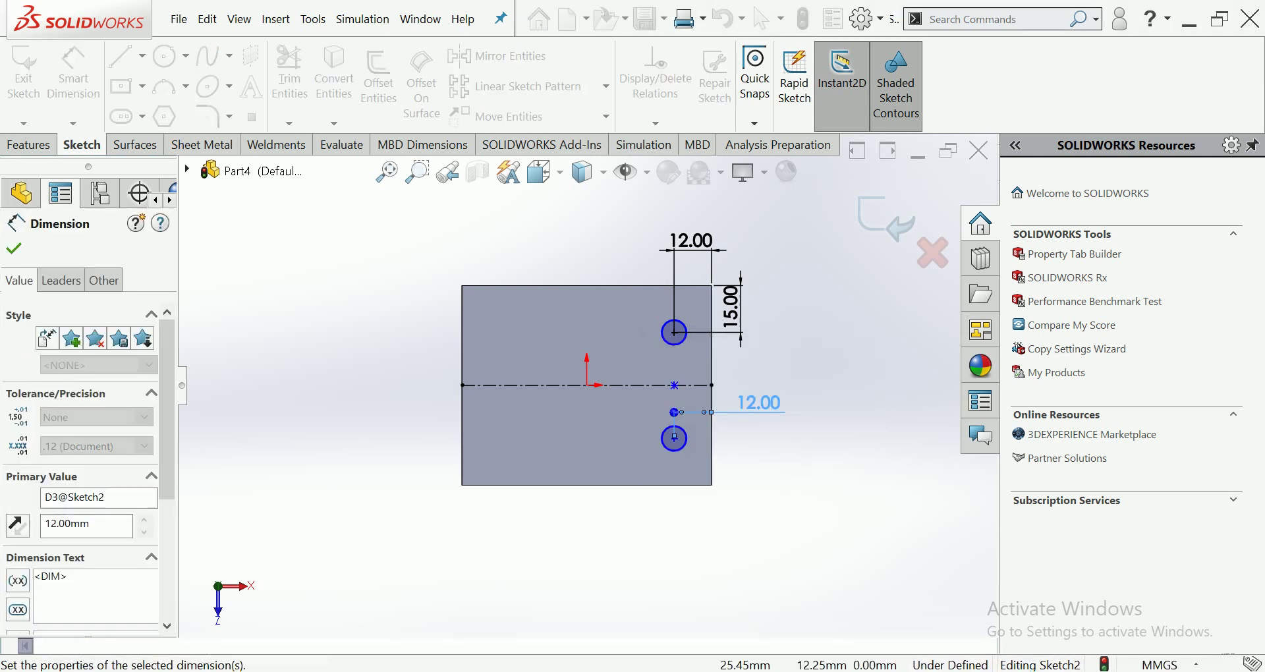
# - Set both the upper and lower circles to 10 mm diameter
pyautogui.click(675, 332)
pyautogui.click(547, 243)
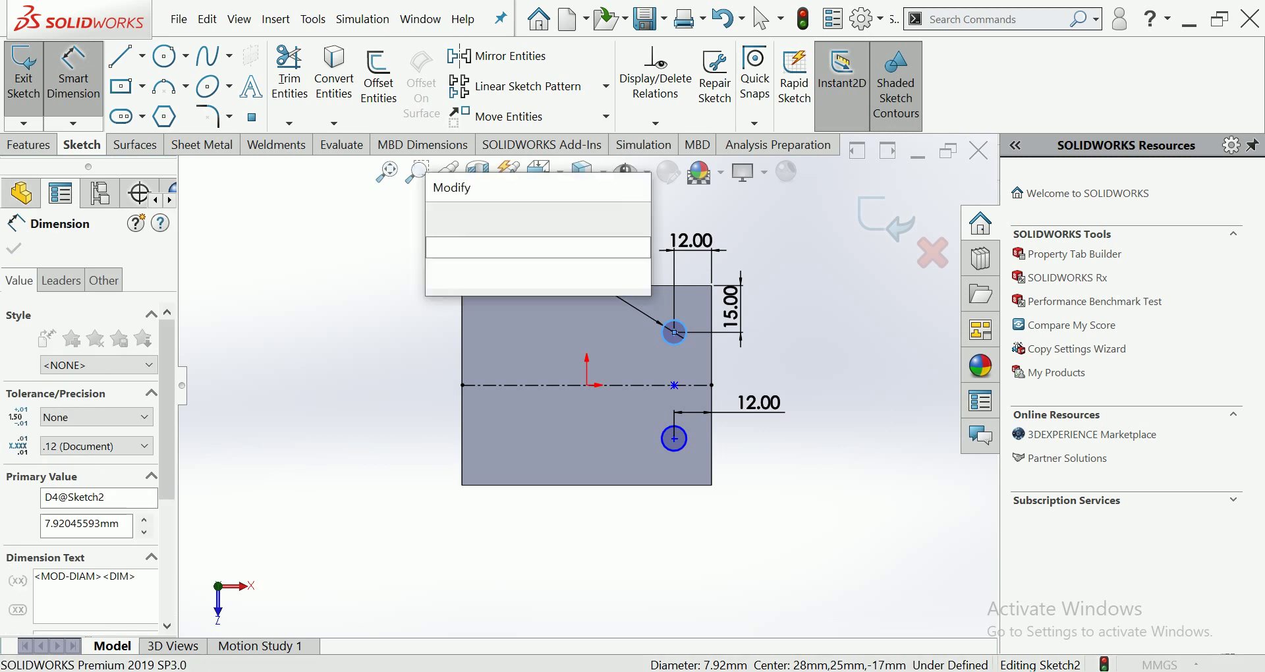
pyautogui.write('10')
pyautogui.press('Return')
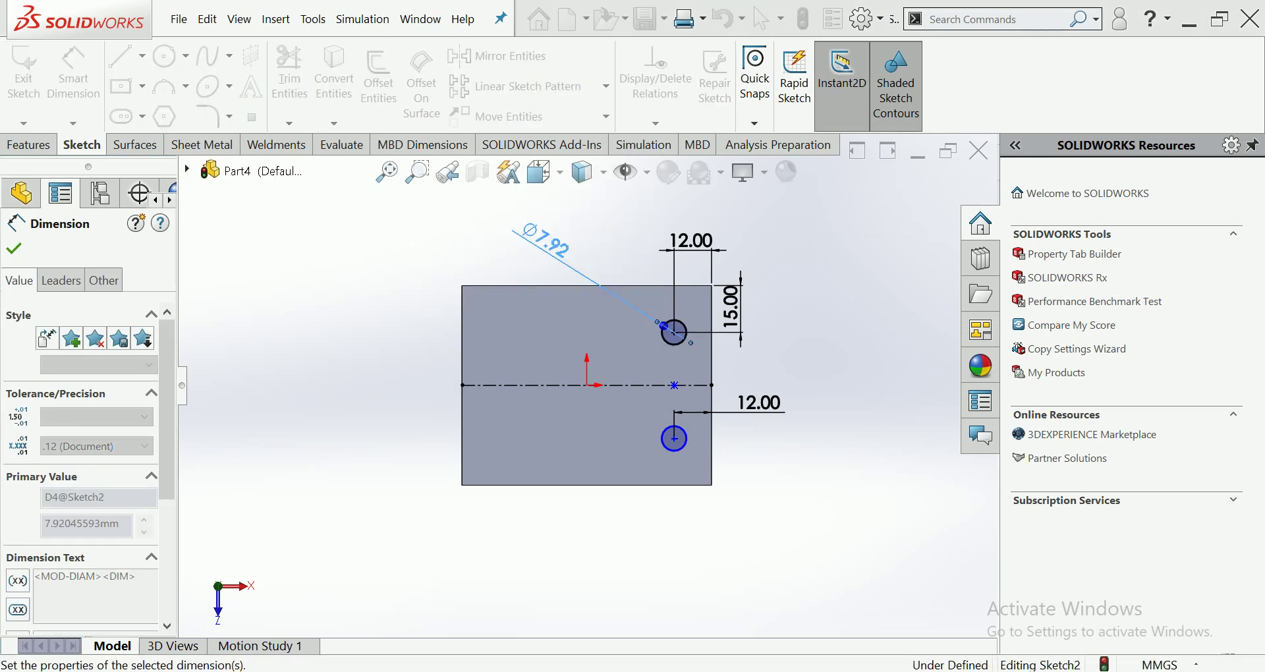
pyautogui.press('Escape')
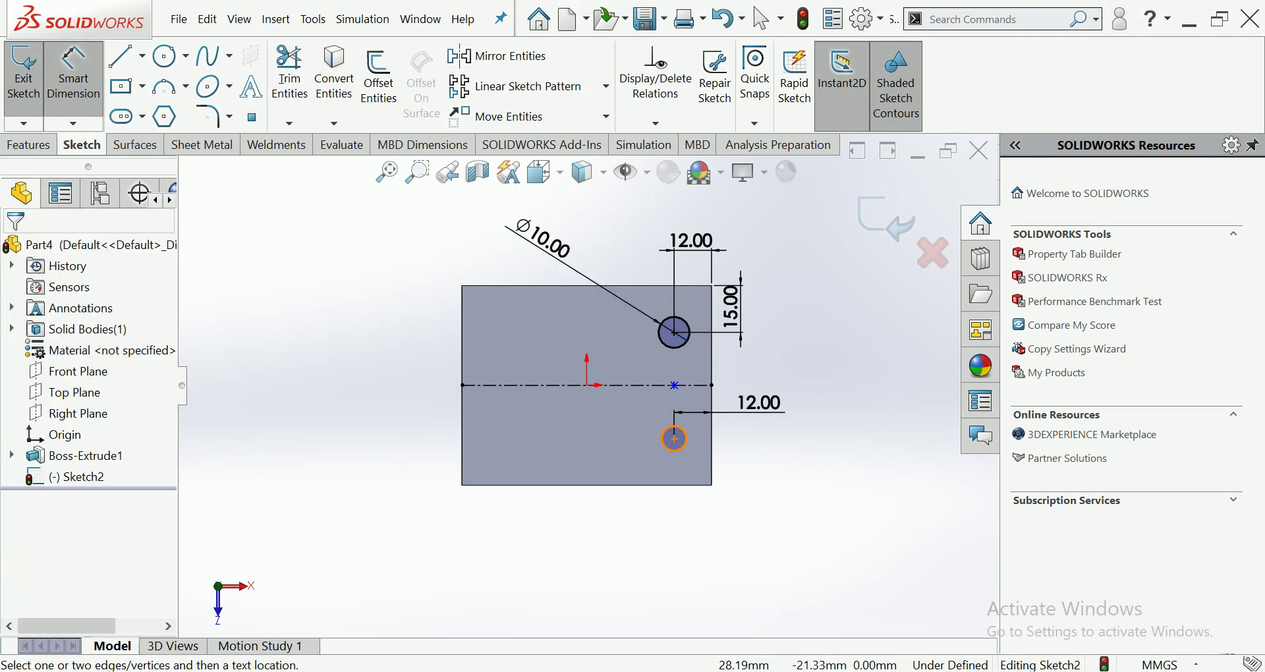
pyautogui.click(685, 435)
pyautogui.click(817, 442)
pyautogui.write('10')
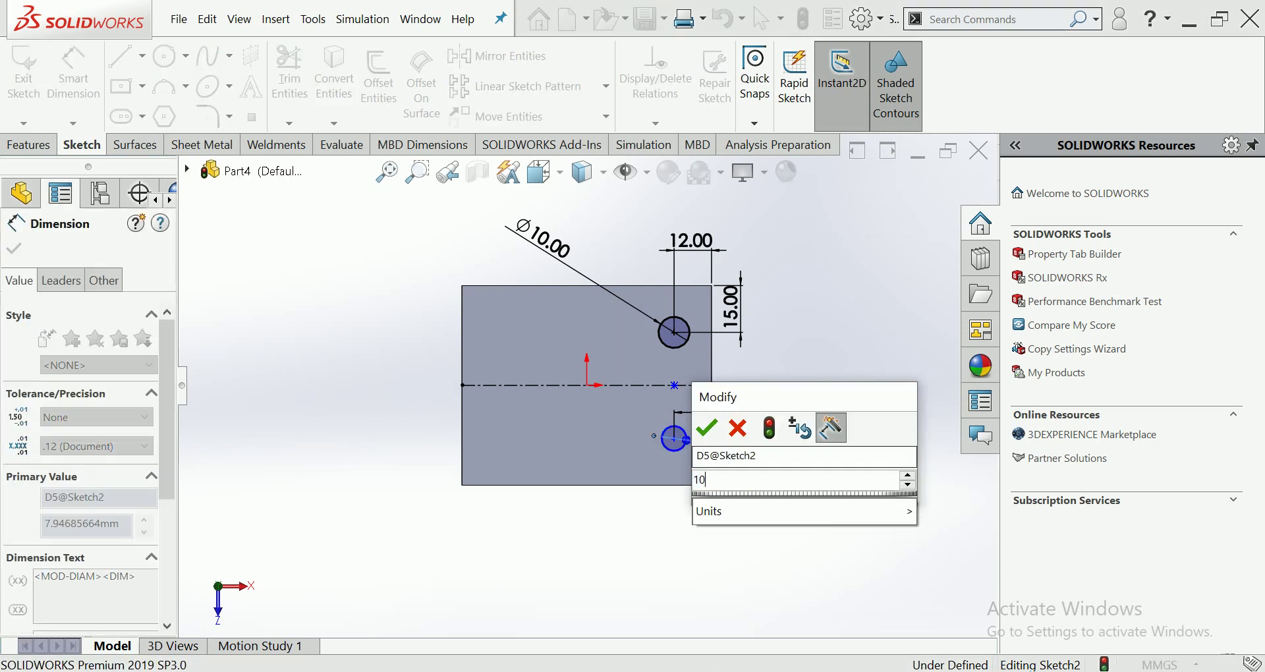
pyautogui.press('Return')
pyautogui.press('Escape')
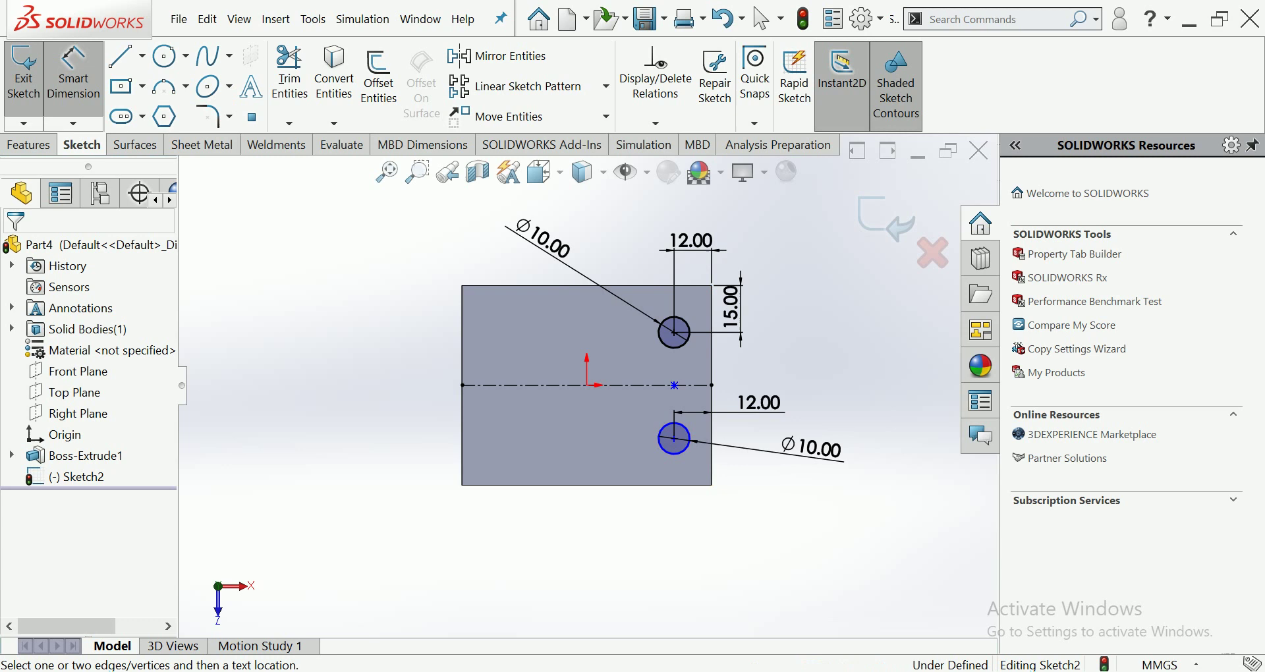
# - Place the lower circle's centre 22.5 mm above the block's bottom edge
pyautogui.click(674, 438)
pyautogui.click(667, 485)
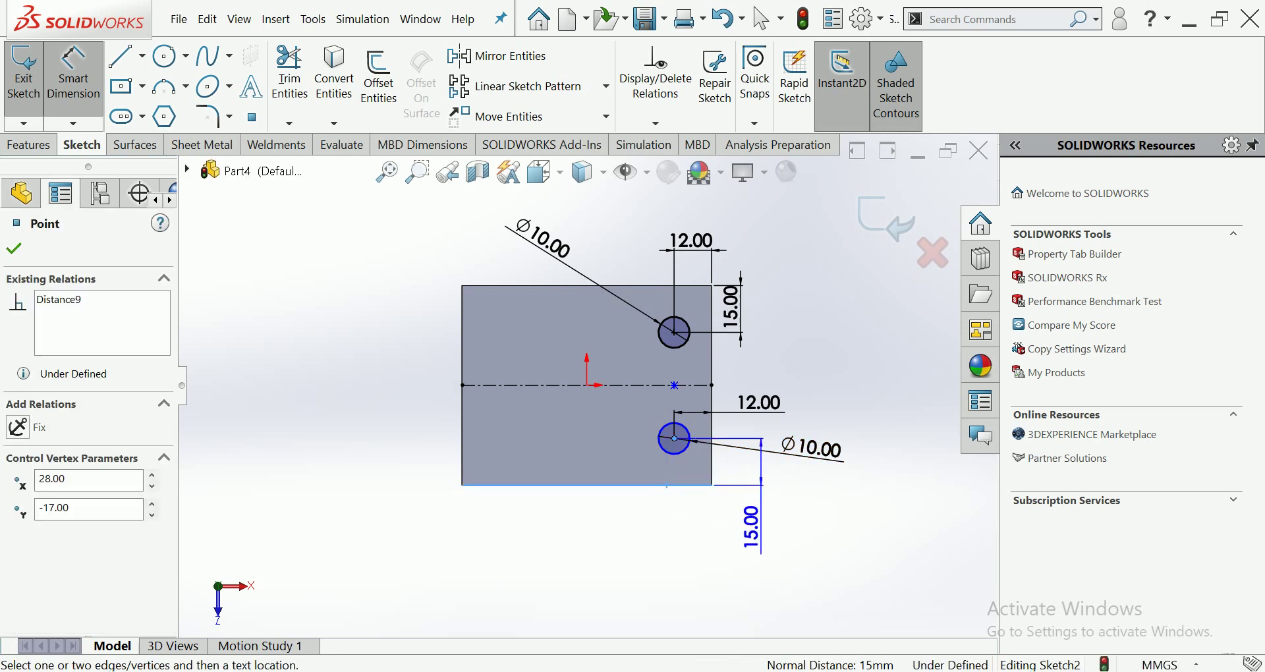
pyautogui.click(751, 521)
pyautogui.write('22.5')
pyautogui.press('Return')
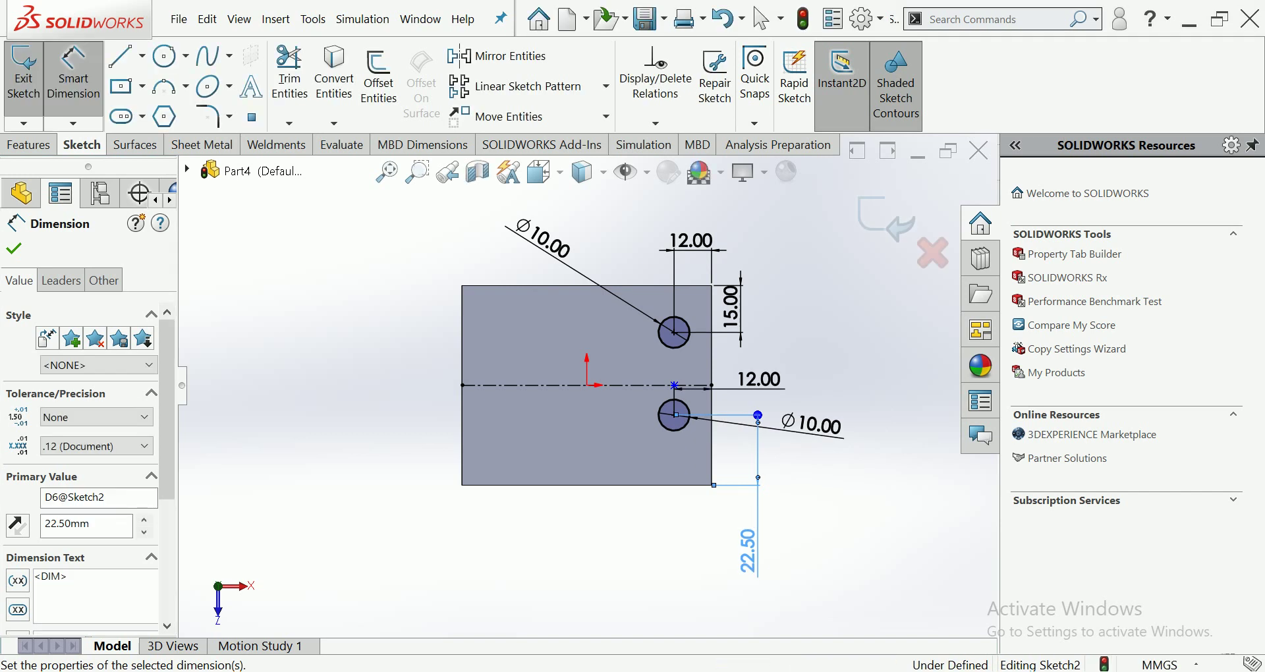
pyautogui.press('Escape')
pyautogui.scroll(-1, 672, 387)
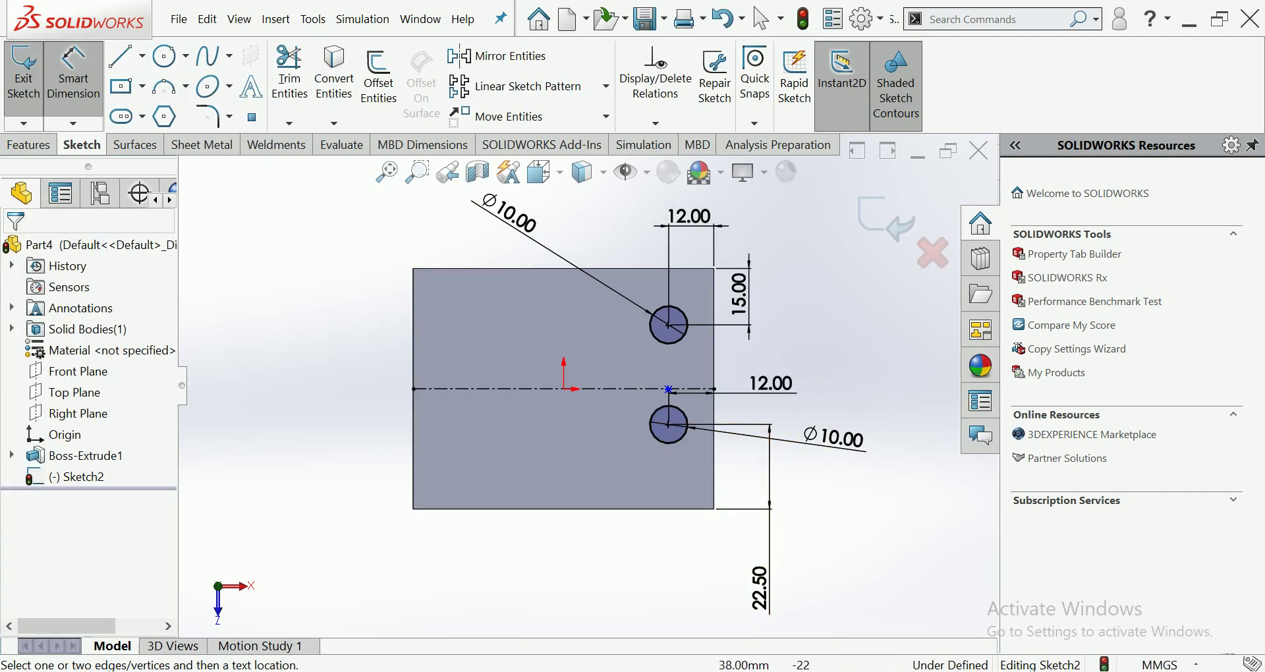
pyautogui.scroll(-2, 607, 431)
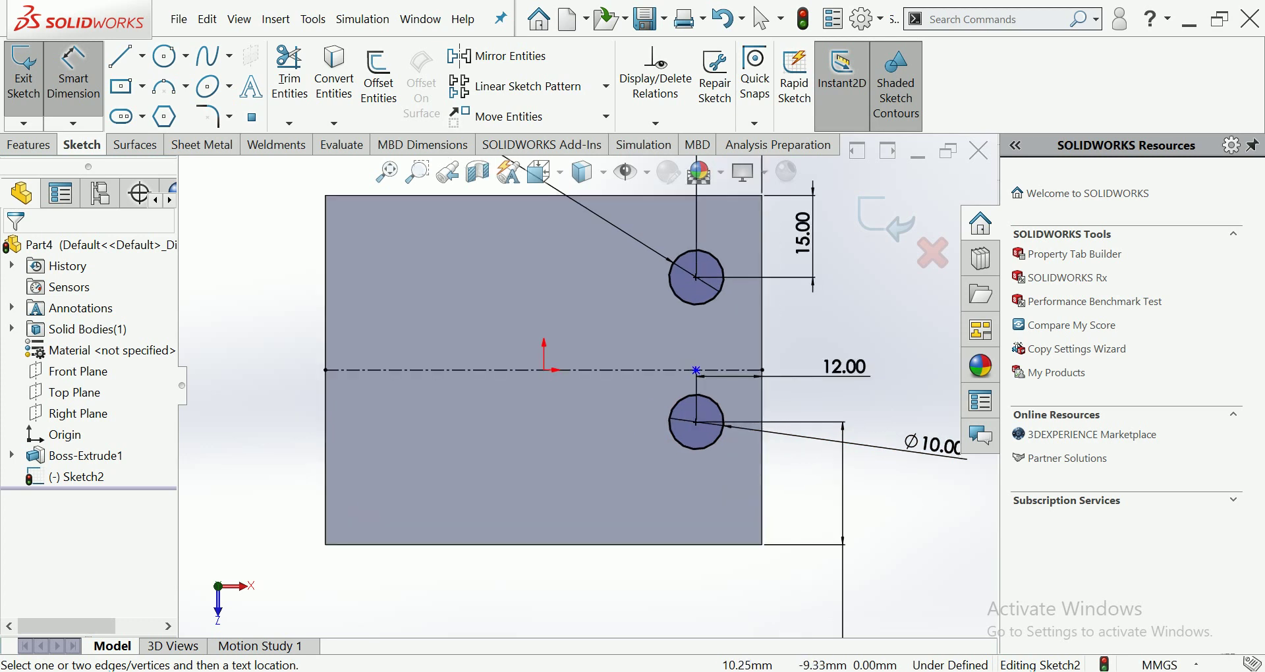
# - Draw construction lines from the lower circle's centre leftward, then 26.50 mm upward
pyautogui.click(141, 55)
pyautogui.click(169, 108)
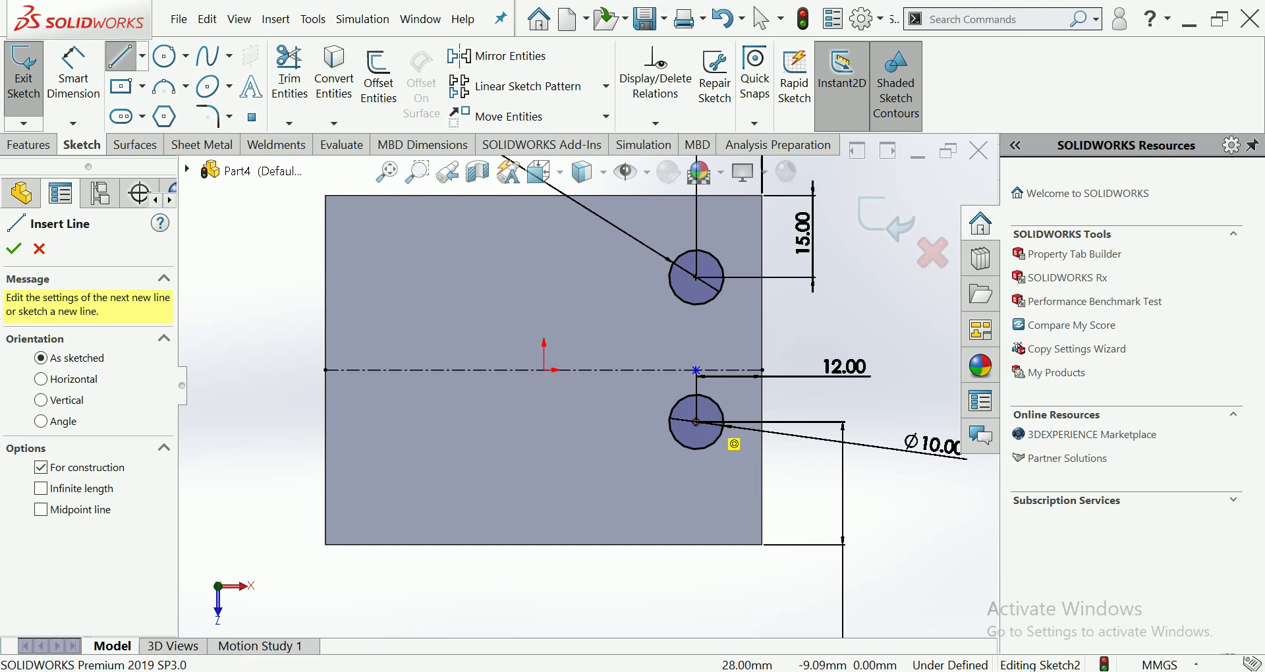
pyautogui.click(696, 422)
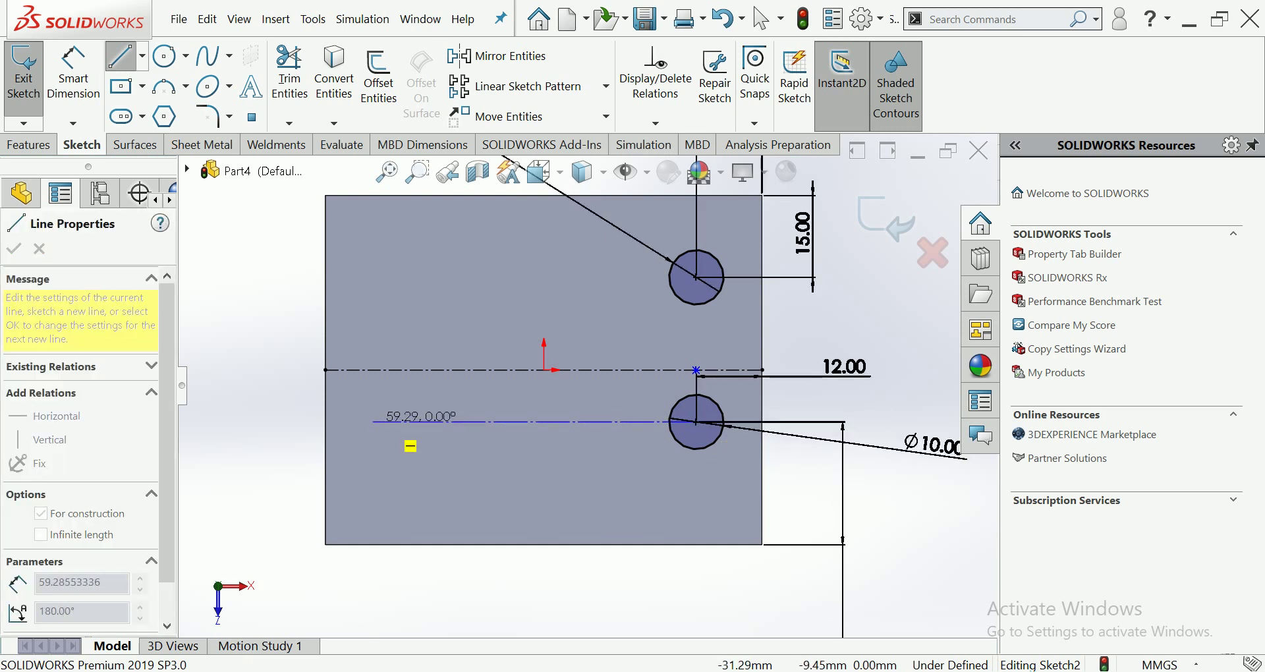
pyautogui.click(378, 422)
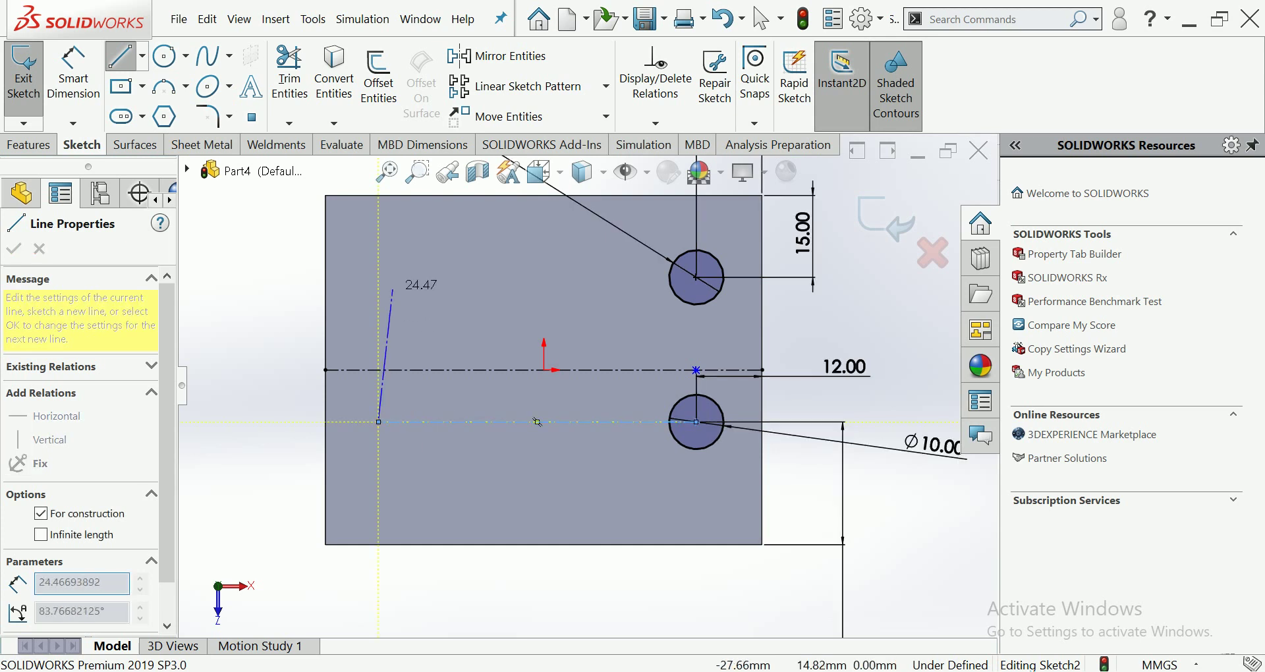
pyautogui.click(378, 277)
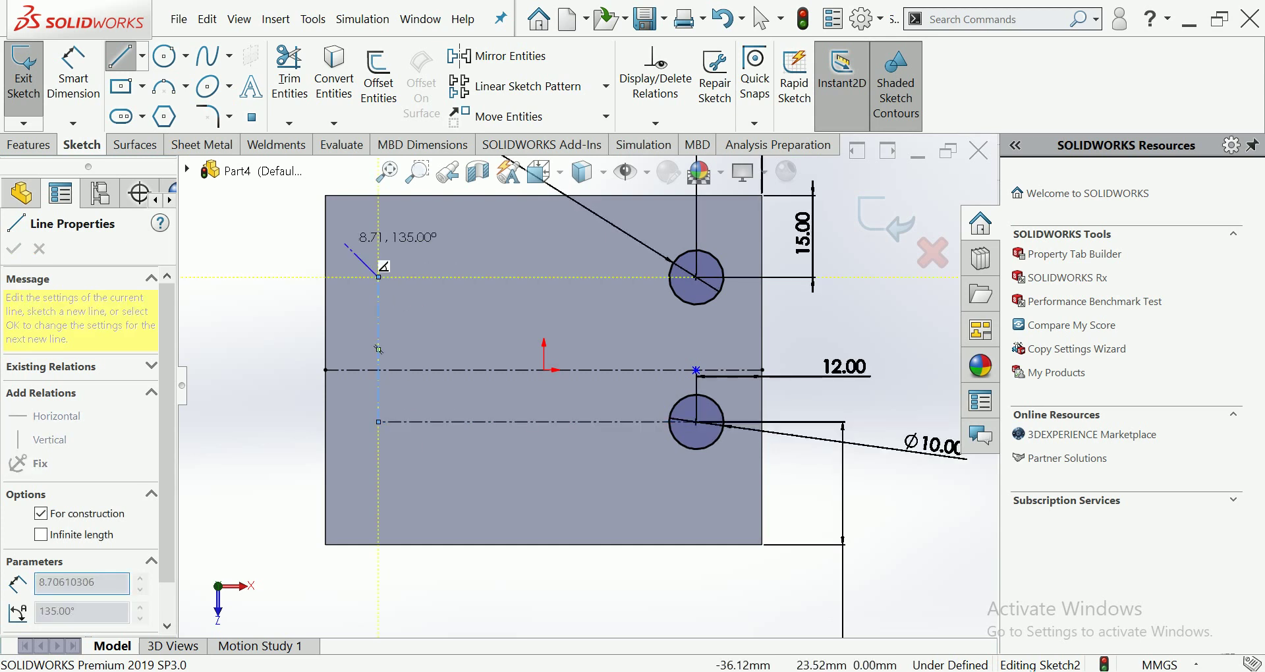
pyautogui.press('c')
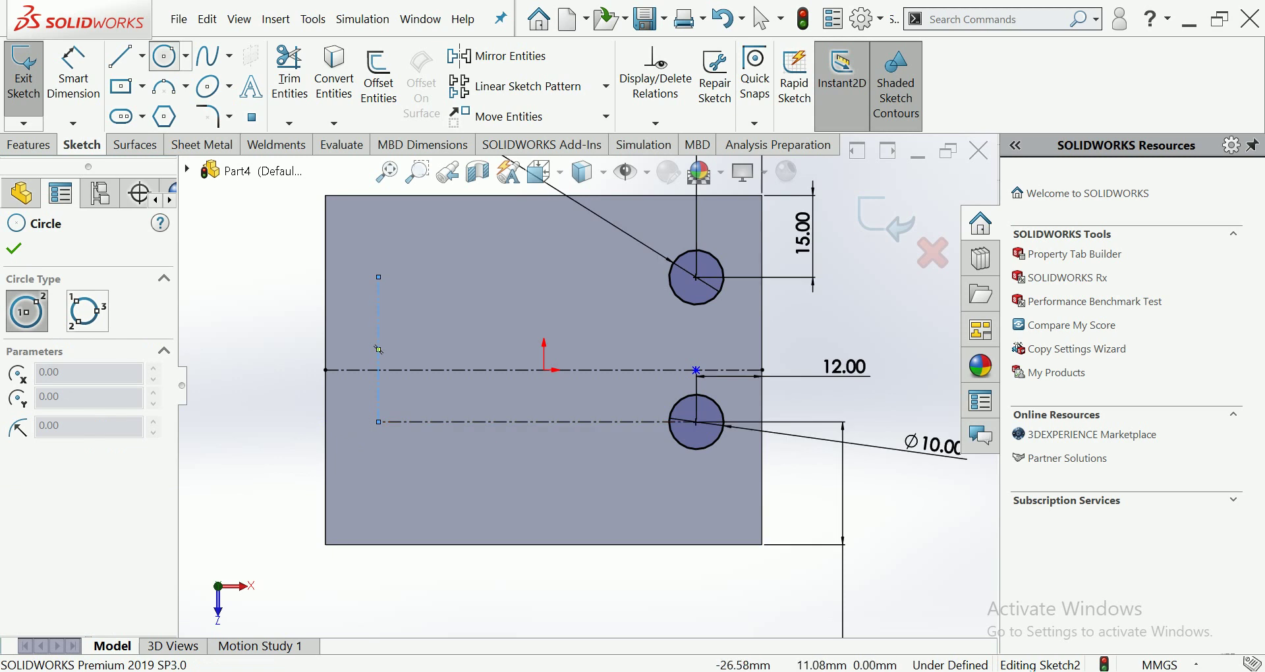
# - Draw a third circle at the vertical construction line's top end and dimension it Ø10
pyautogui.click(378, 276)
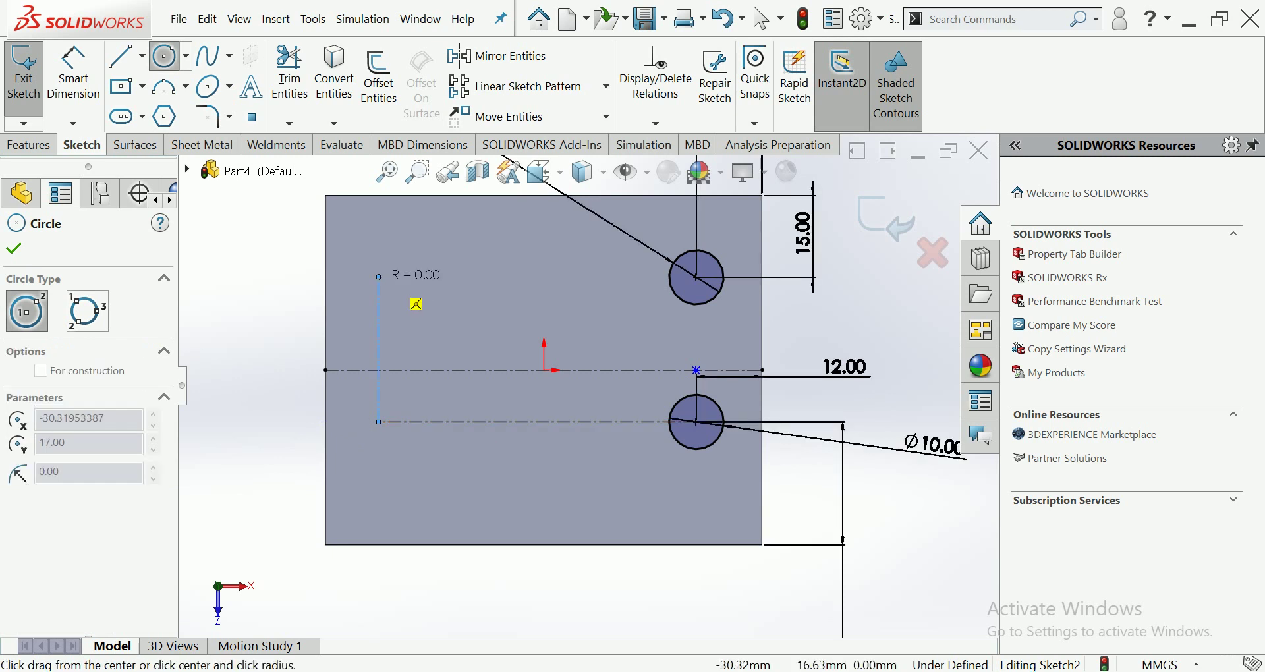
pyautogui.click(400, 280)
pyautogui.press('f')
pyautogui.click(73, 73)
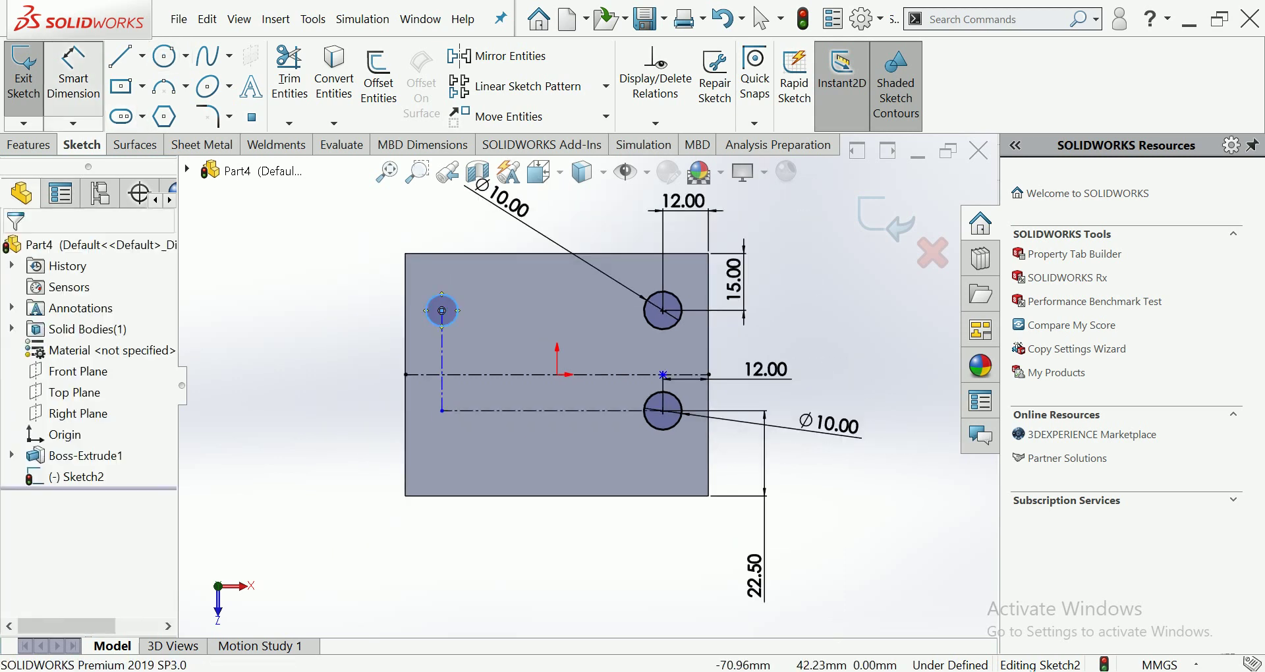
pyautogui.click(429, 303)
pyautogui.click(296, 232)
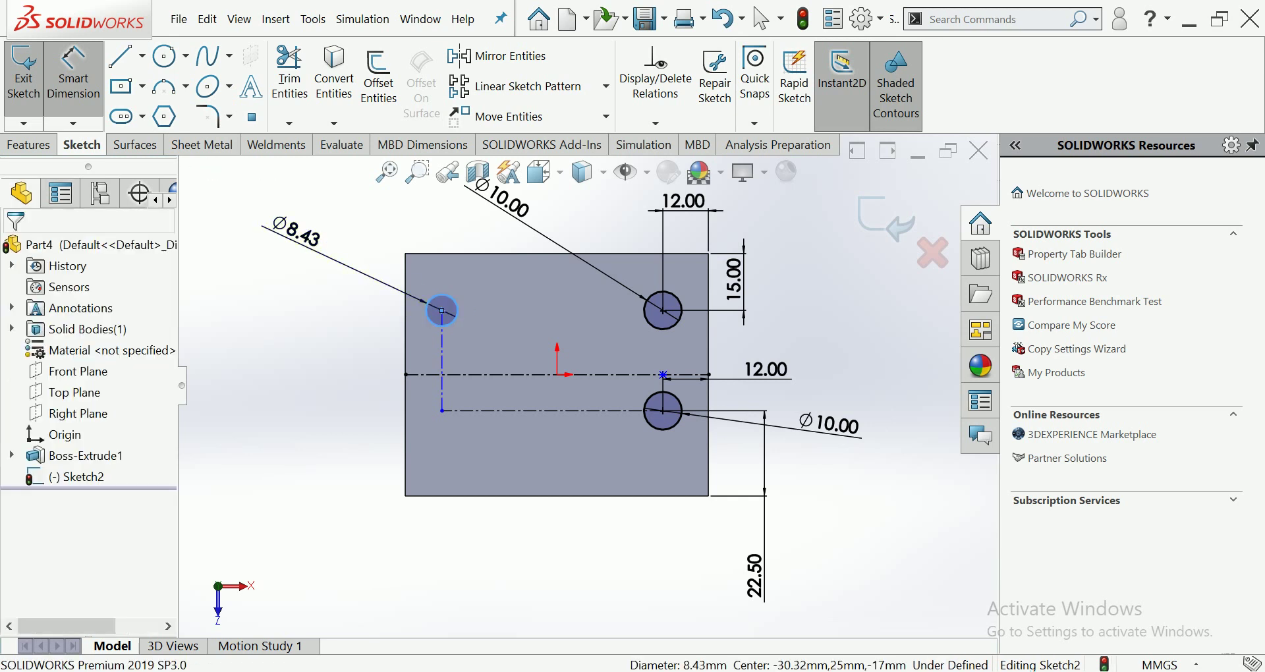
pyautogui.write('10')
pyautogui.press('Return')
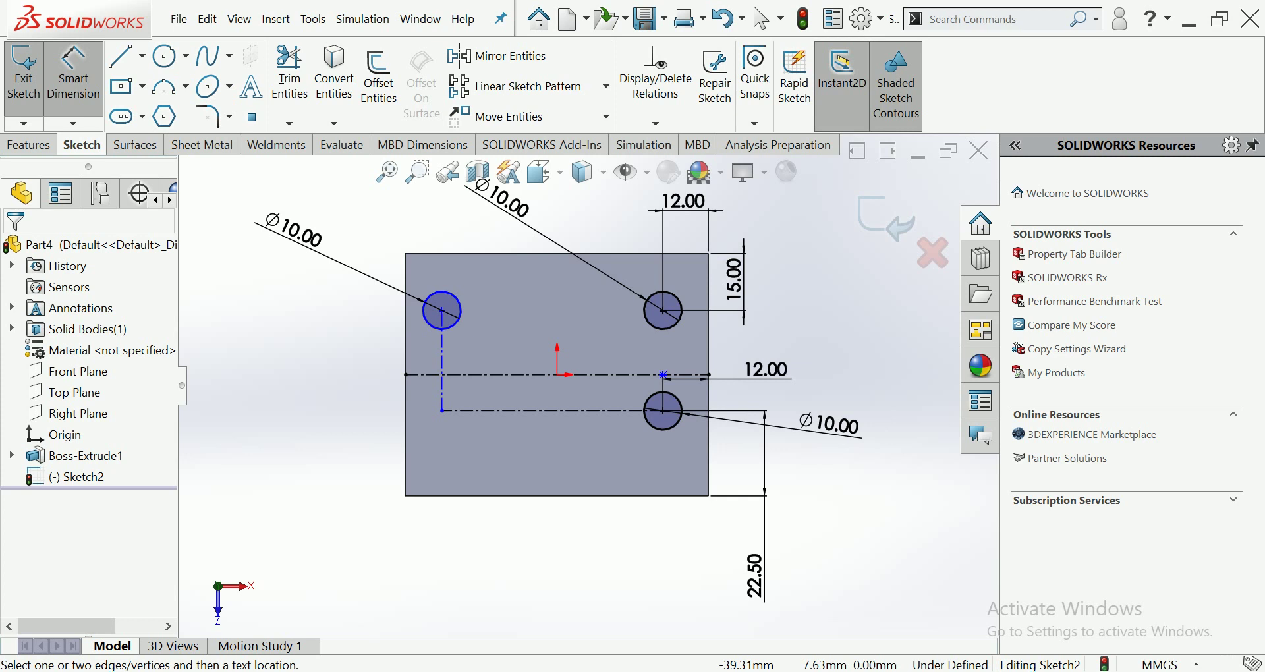
# - Position the new circle 12 mm from the block's left edge and 15 mm below the top edge
pyautogui.click(405, 336)
pyautogui.click(441, 311)
pyautogui.click(394, 198)
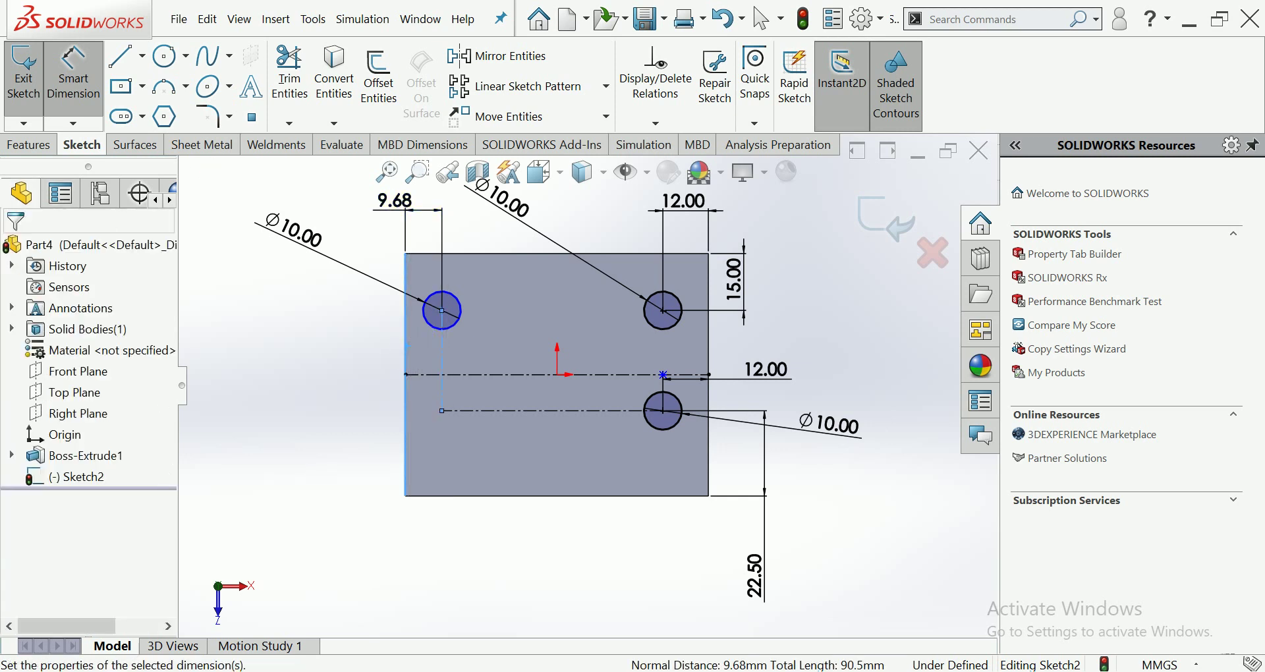
pyautogui.write('12')
pyautogui.press('Return')
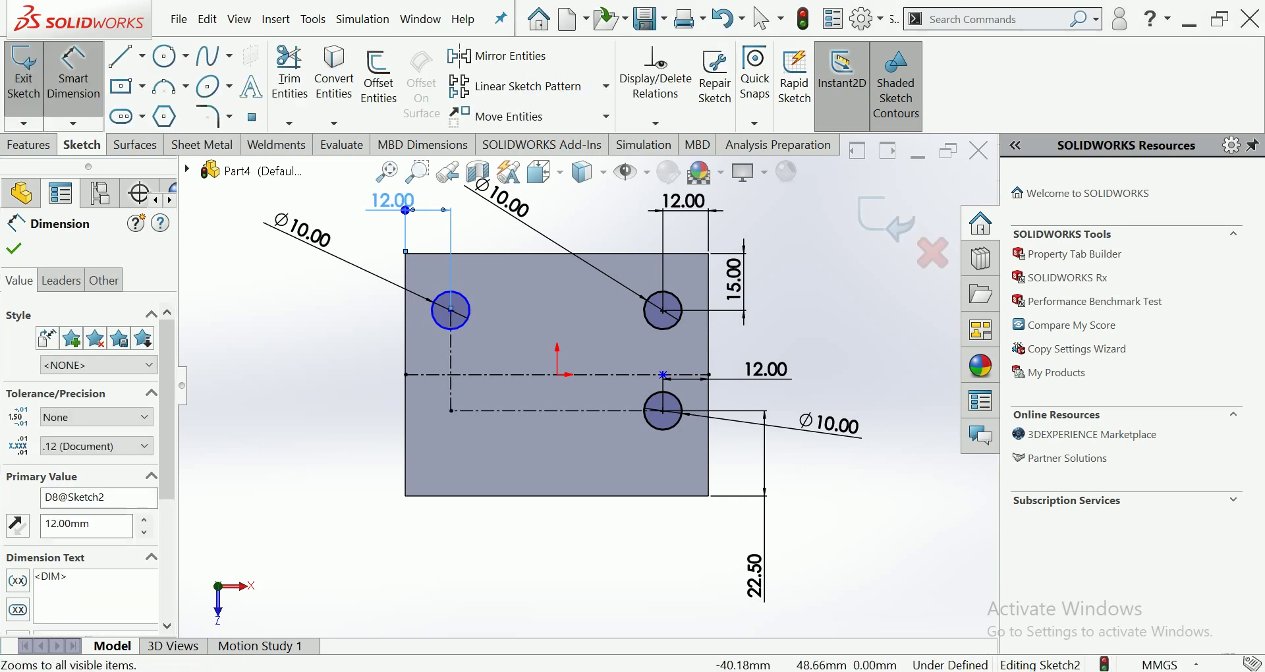
pyautogui.press('Escape')
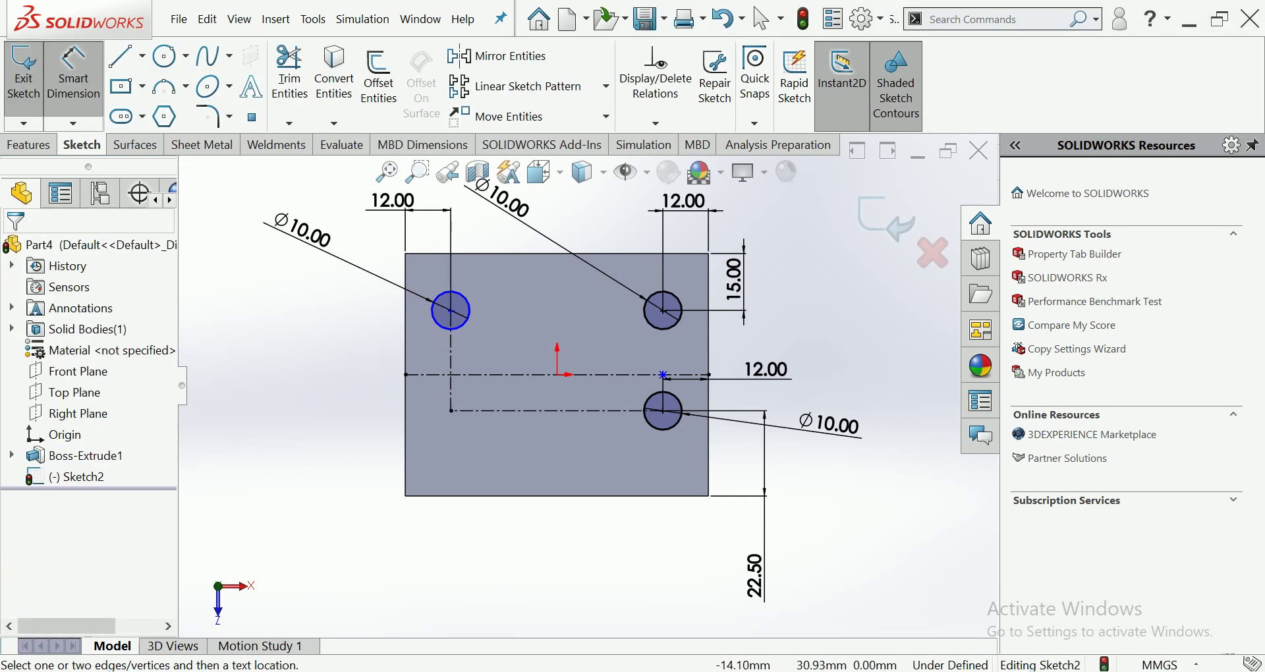
pyautogui.click(504, 253)
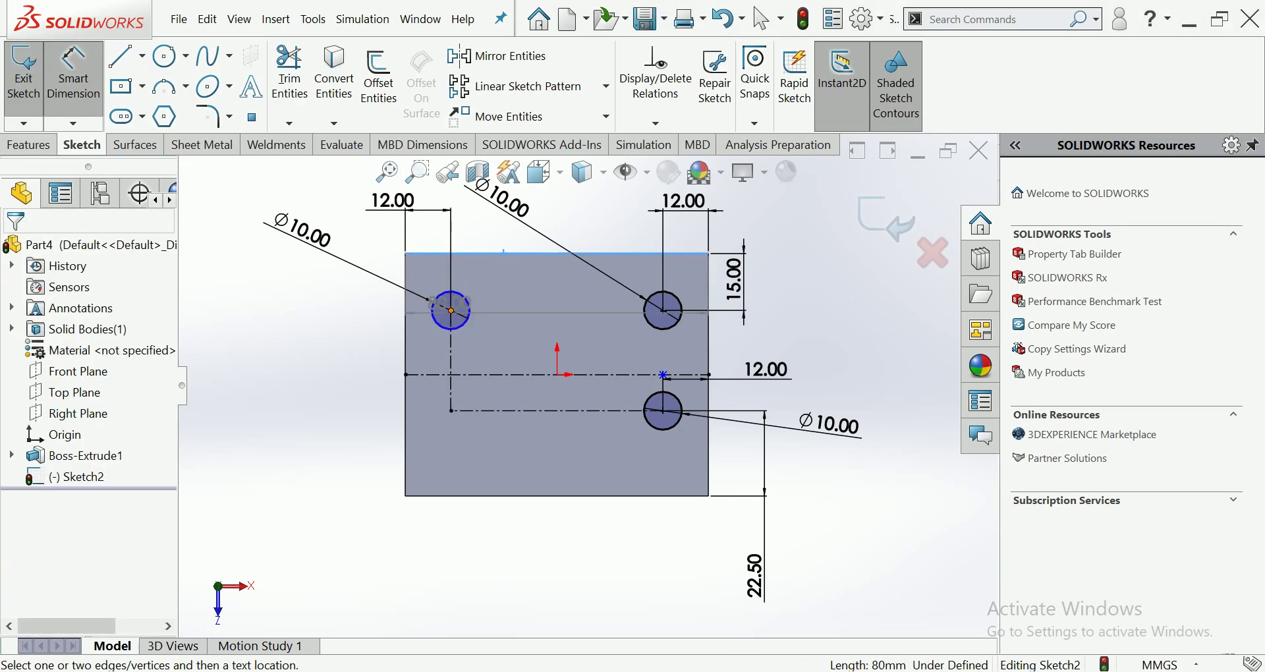
pyautogui.click(450, 311)
pyautogui.click(494, 339)
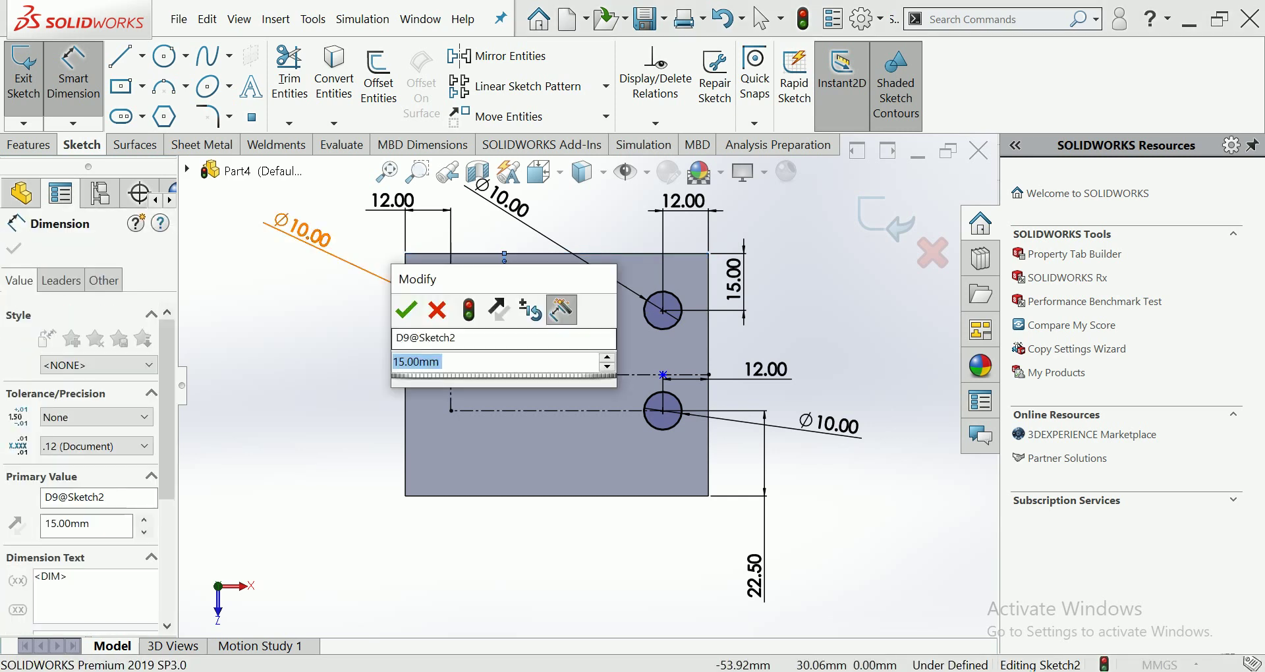
pyautogui.click(404, 305)
pyautogui.press('Escape')
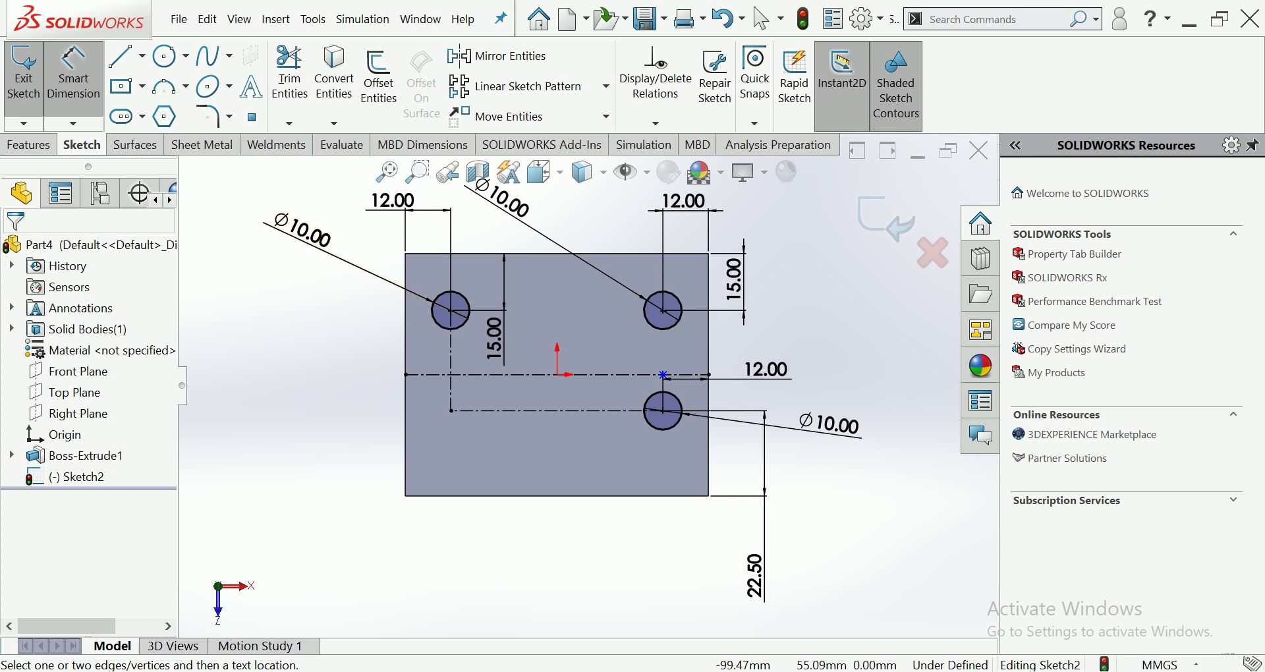
pyautogui.click(164, 56)
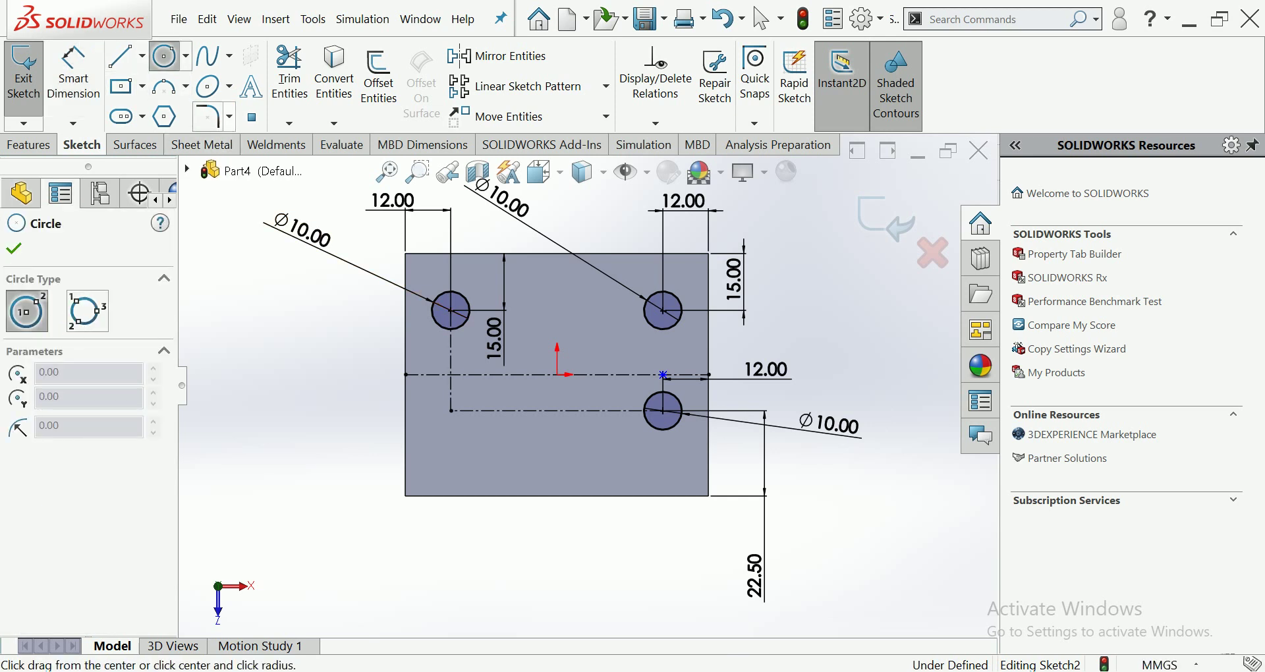
# - Draw a fourth circle at the lower construction line's left end and dimension it Ø10
pyautogui.click(451, 411)
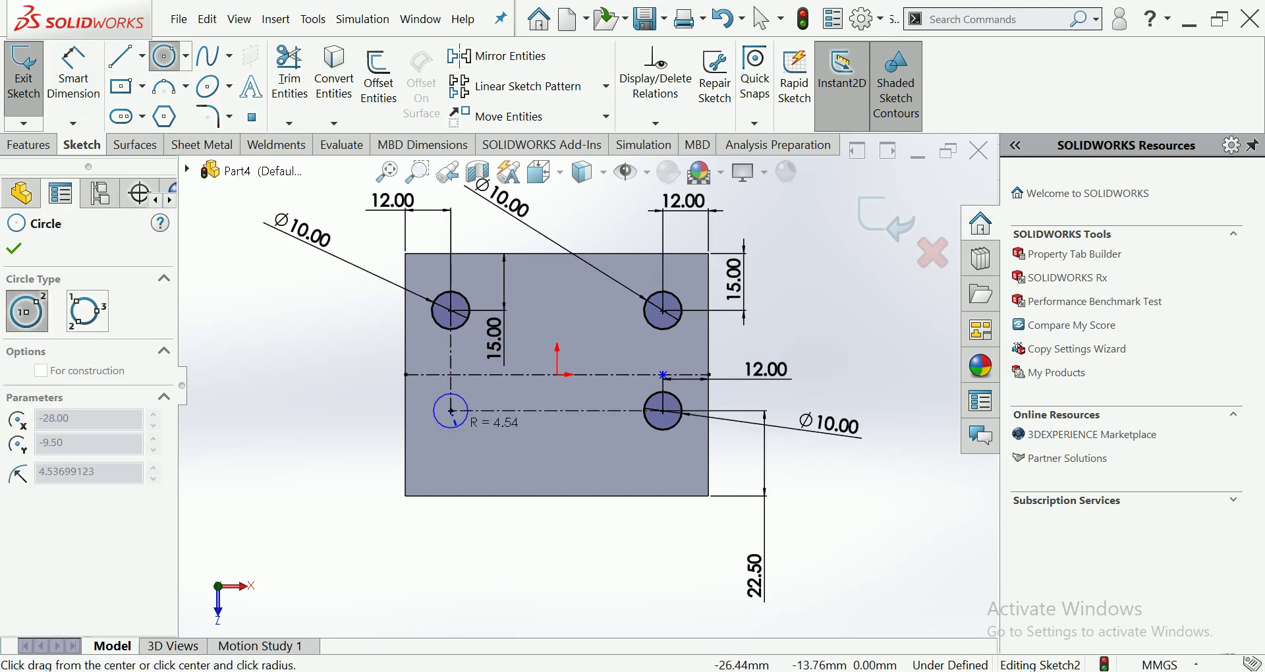
pyautogui.click(457, 431)
pyautogui.click(73, 69)
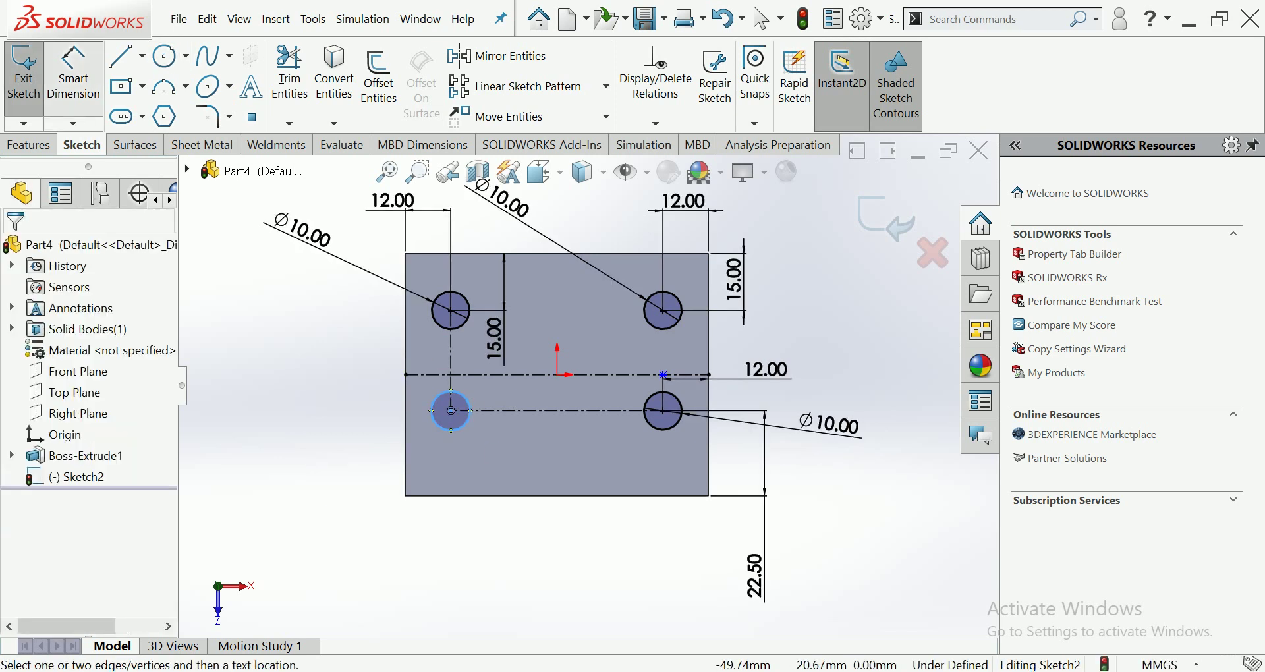
pyautogui.click(433, 420)
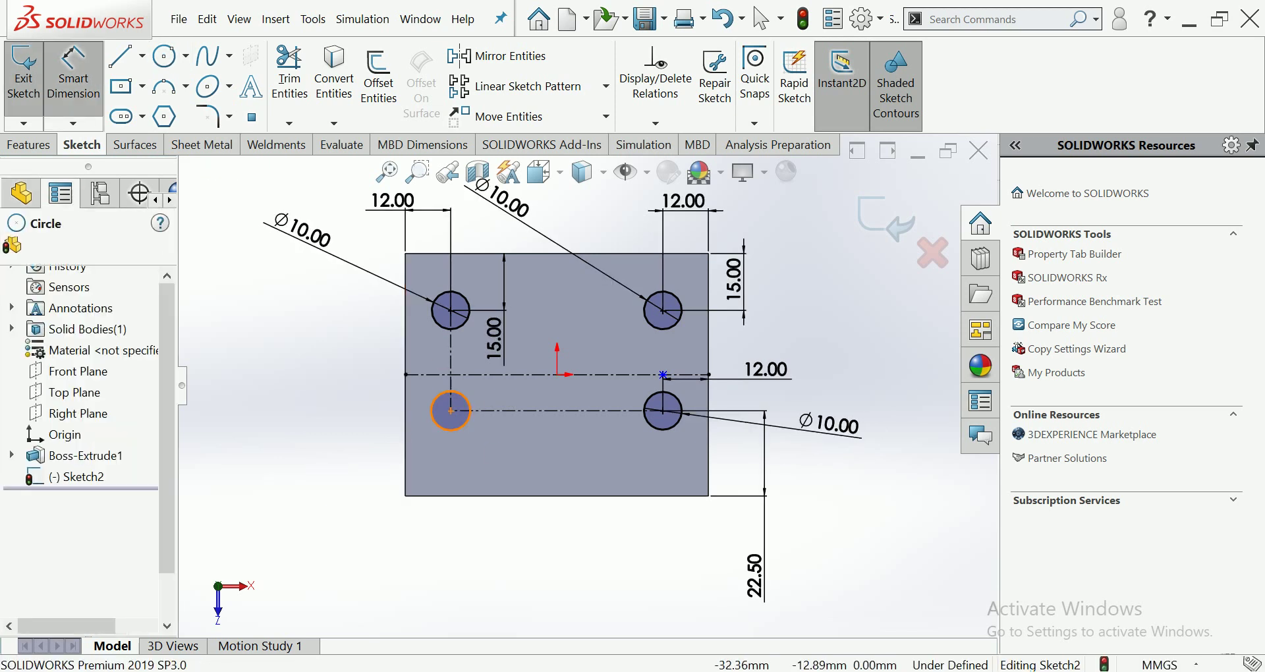
pyautogui.click(301, 469)
pyautogui.write('10')
pyautogui.press('Return')
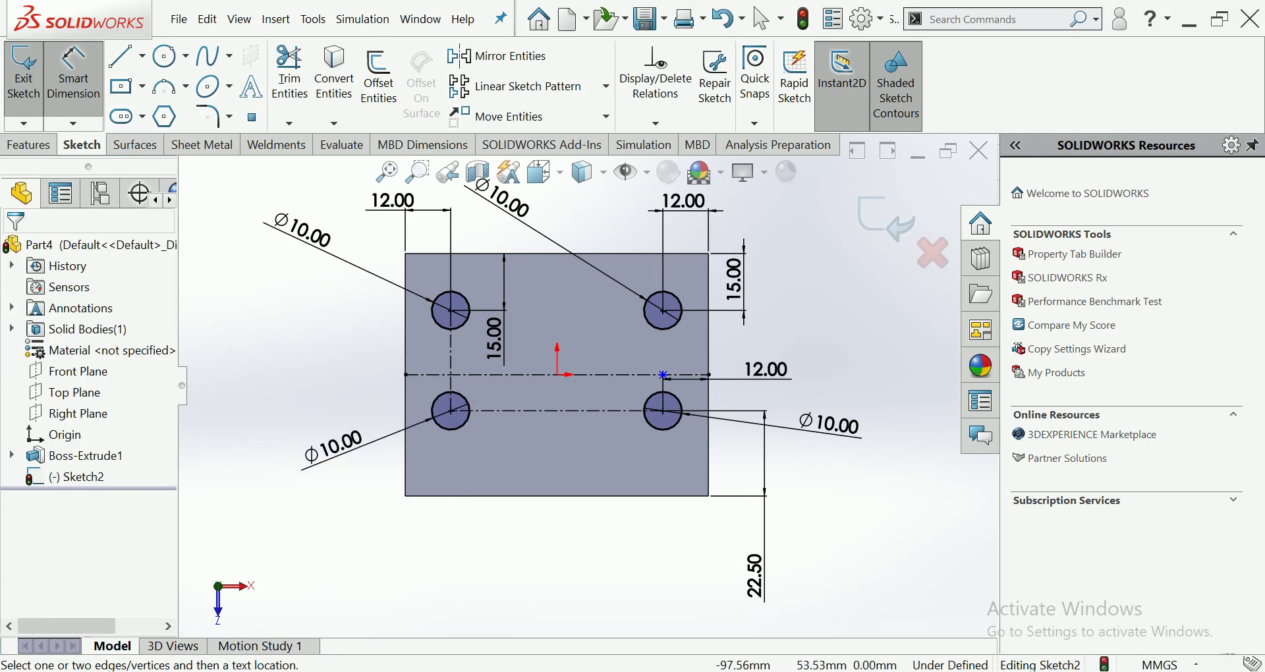
pyautogui.click(121, 116)
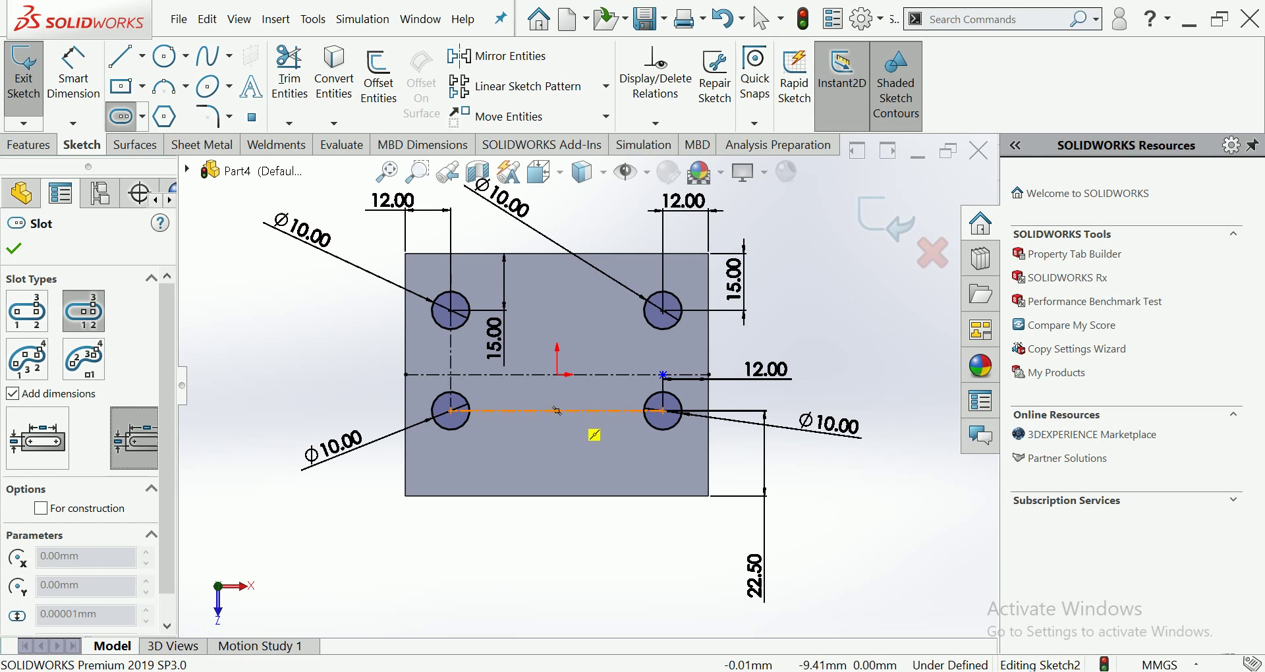
# - Sketch a centrepoint straight slot along the lower centreline between the lower holes
pyautogui.click(557, 410)
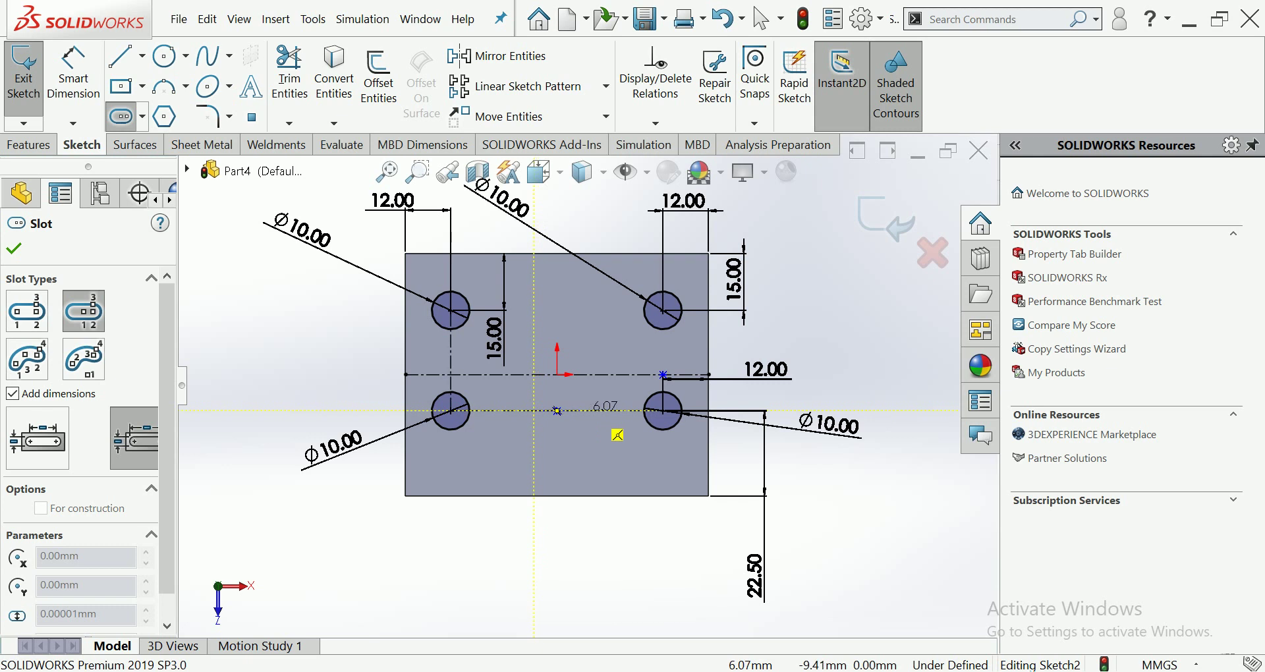
pyautogui.click(581, 410)
pyautogui.click(584, 424)
pyautogui.click(584, 424)
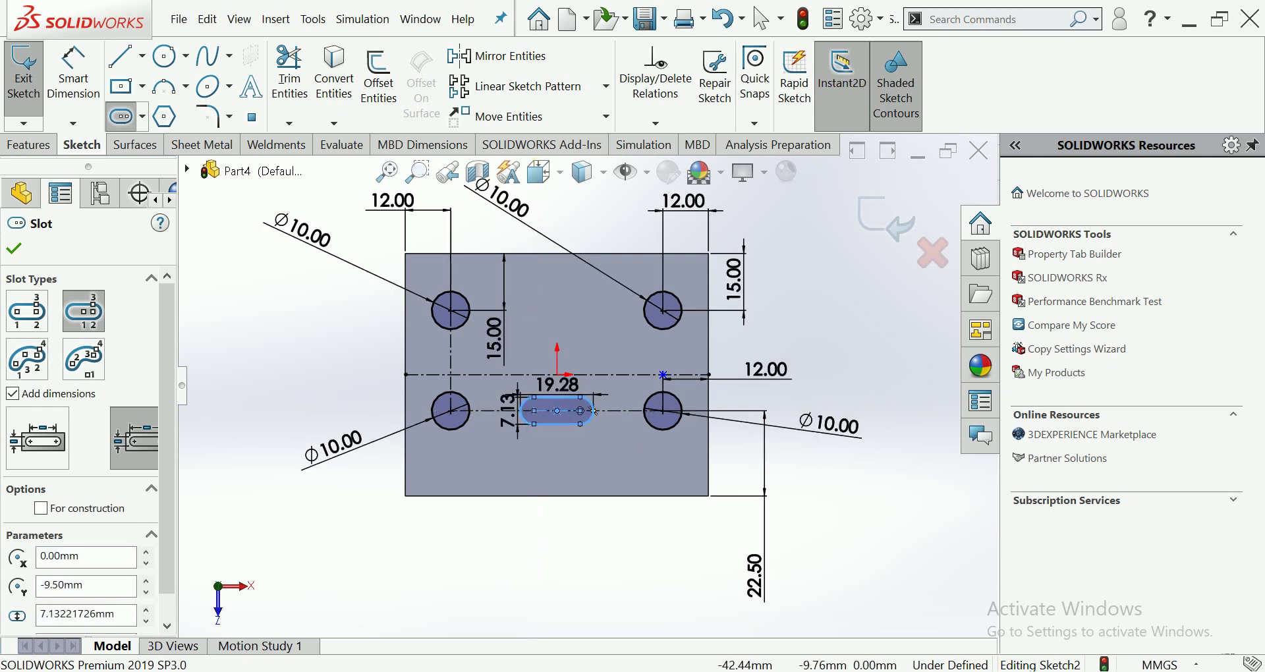
pyautogui.press('Escape')
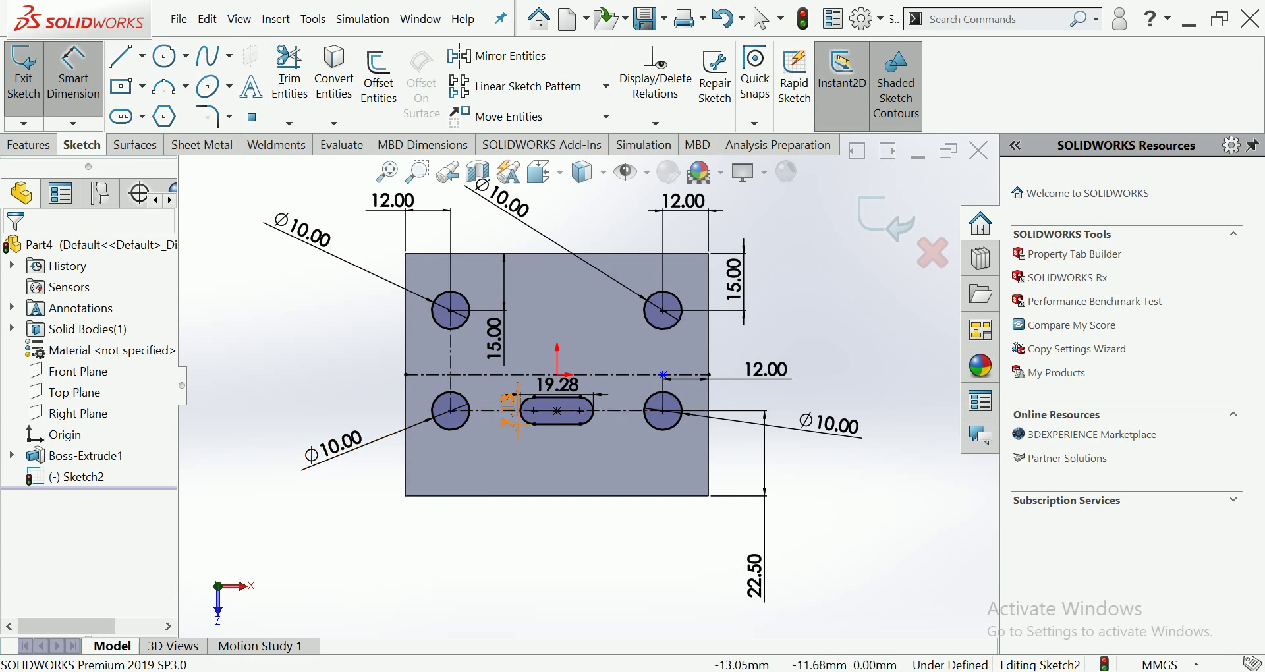
# - Dimension the slot to 10 mm wide and 20 mm long
pyautogui.doubleClick(508, 409)
pyautogui.write('12')
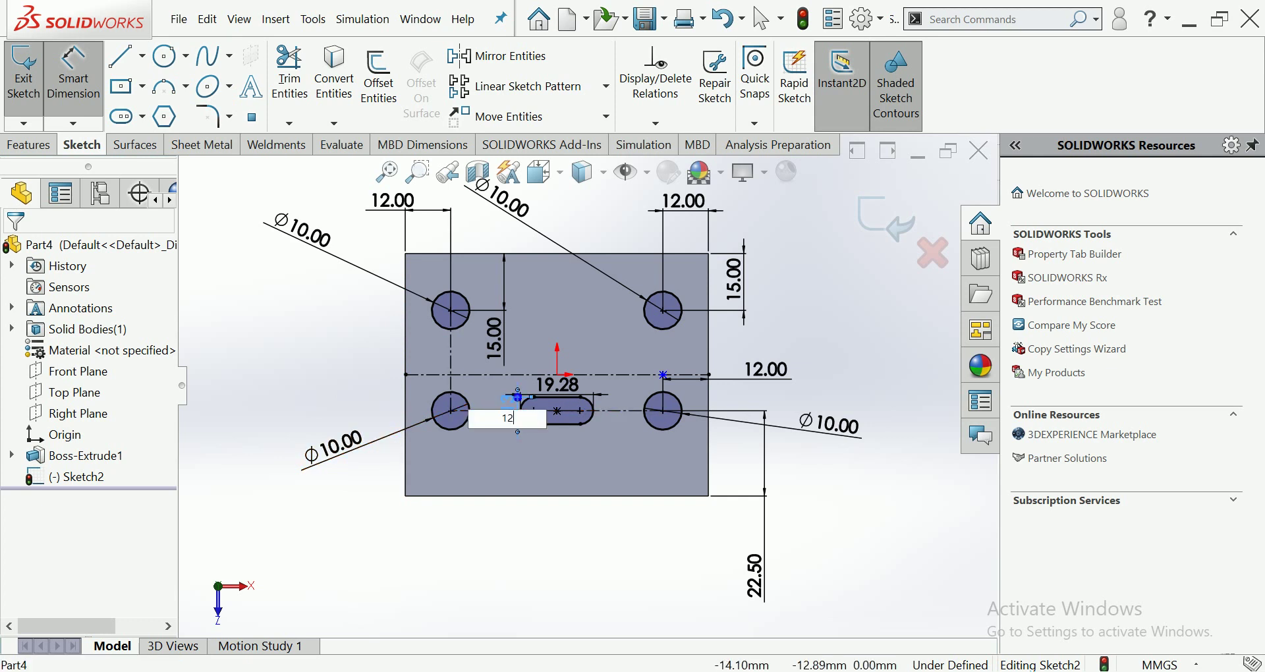
pyautogui.press('Return')
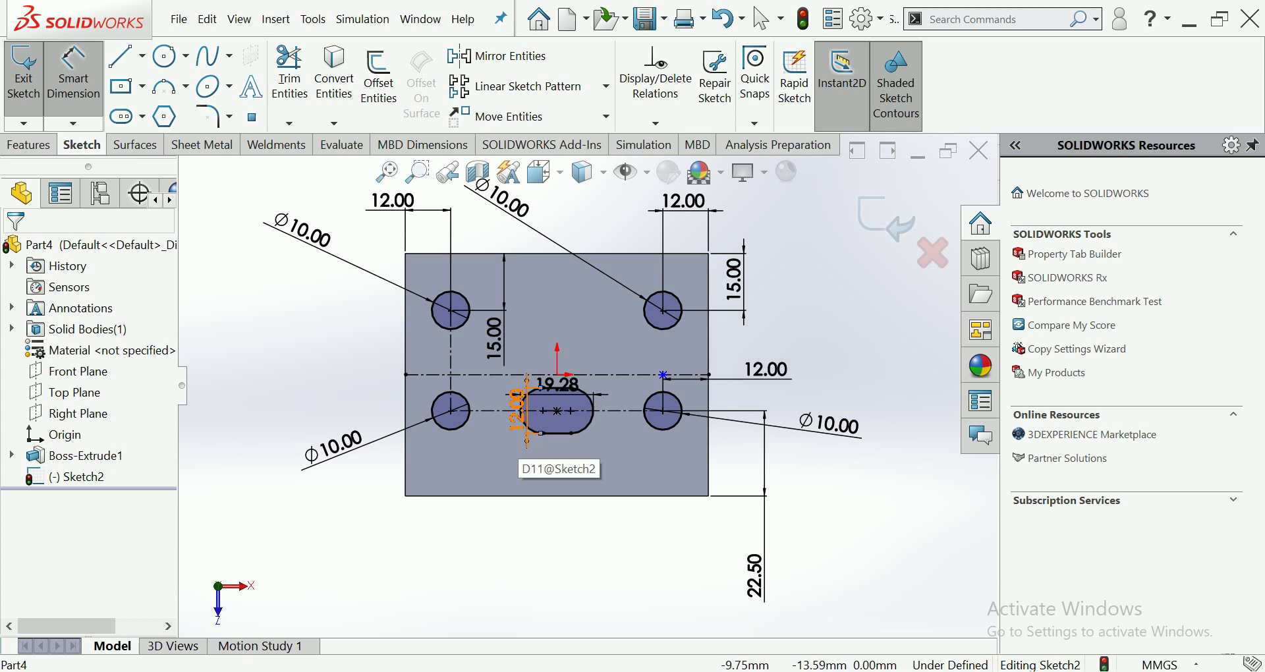
pyautogui.doubleClick(518, 414)
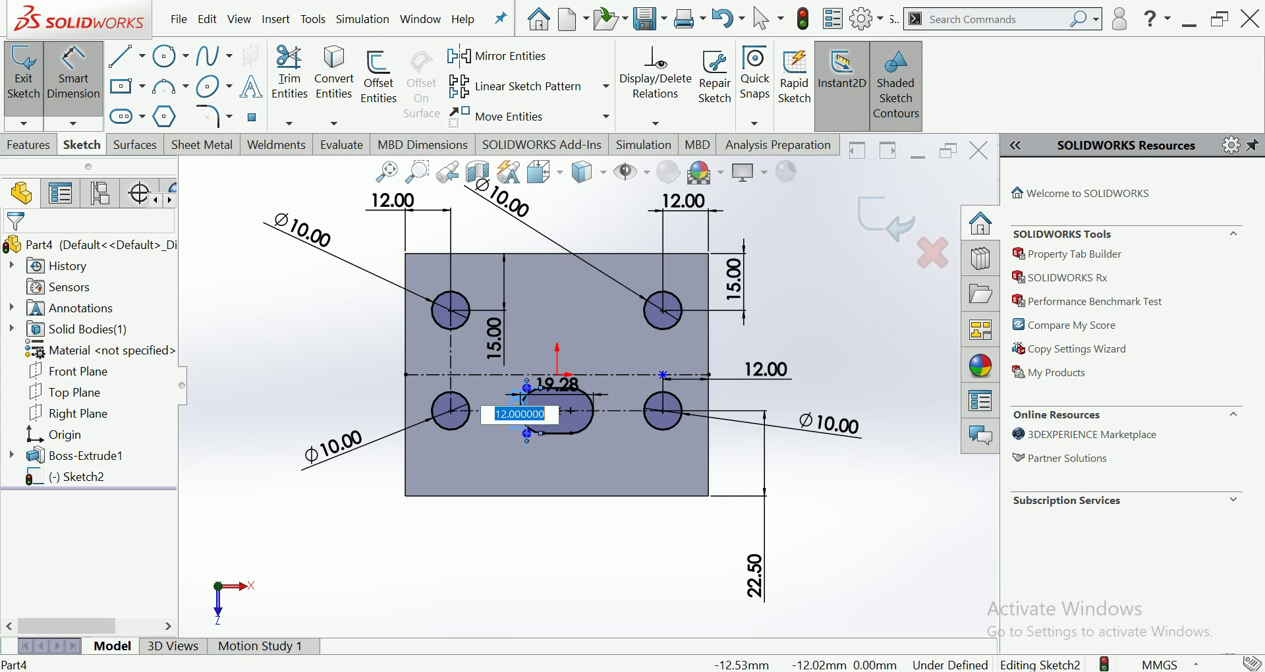
pyautogui.write('10')
pyautogui.press('Return')
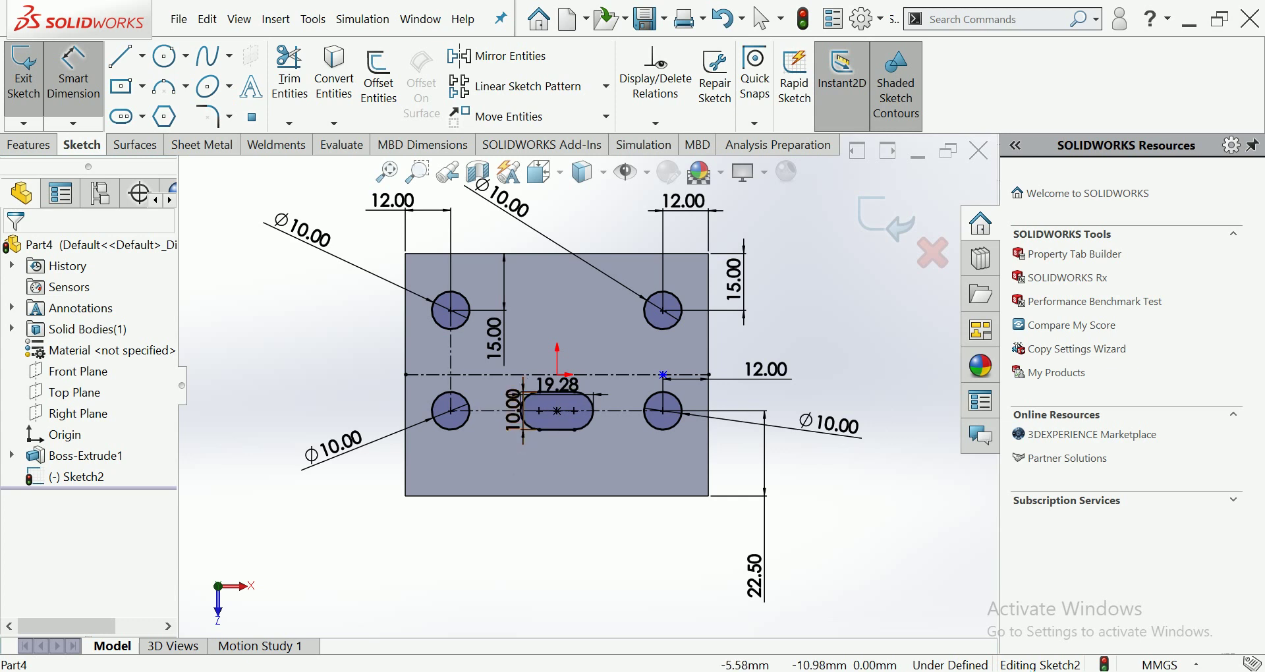
pyautogui.click(557, 384)
pyautogui.write('20')
pyautogui.press('Return')
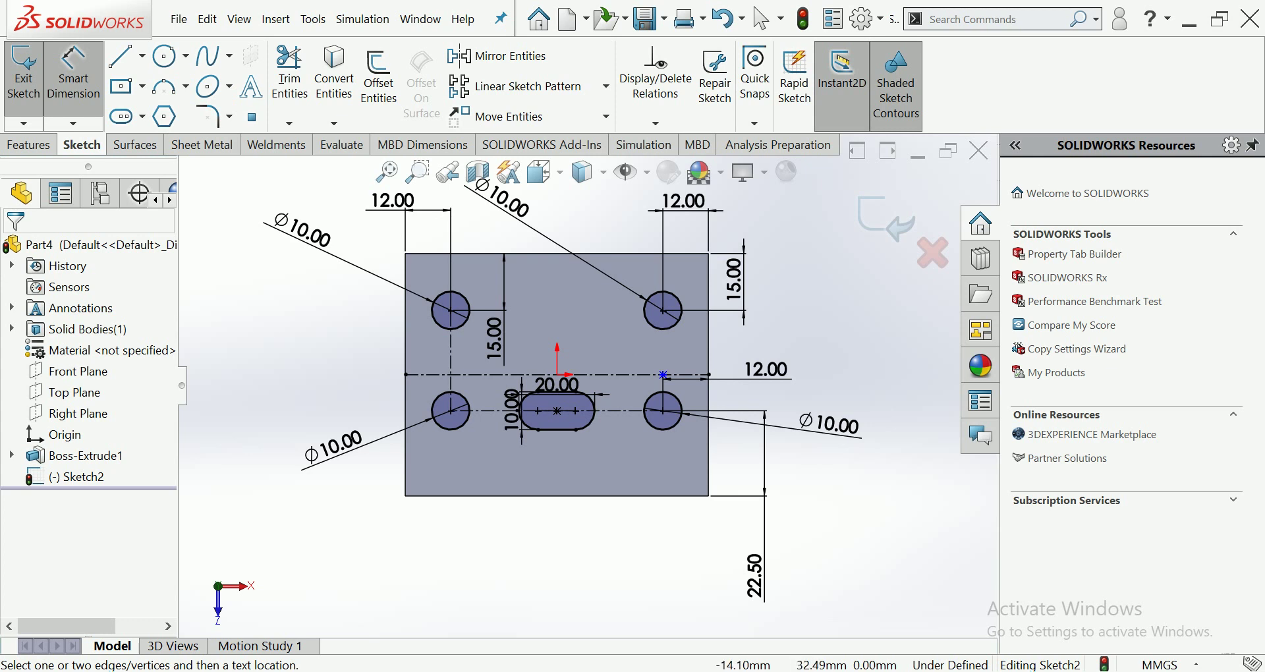
pyautogui.click(28, 145)
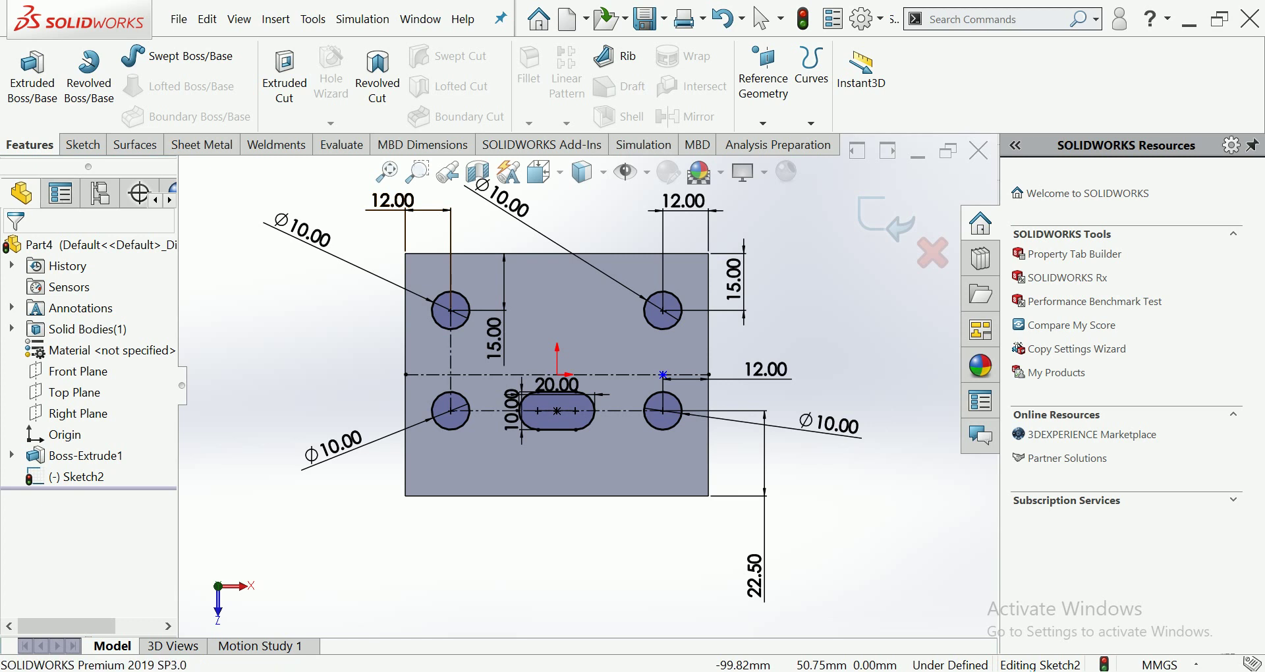
# - Extruded-cut the four holes and slot Through All into the block
pyautogui.click(284, 76)
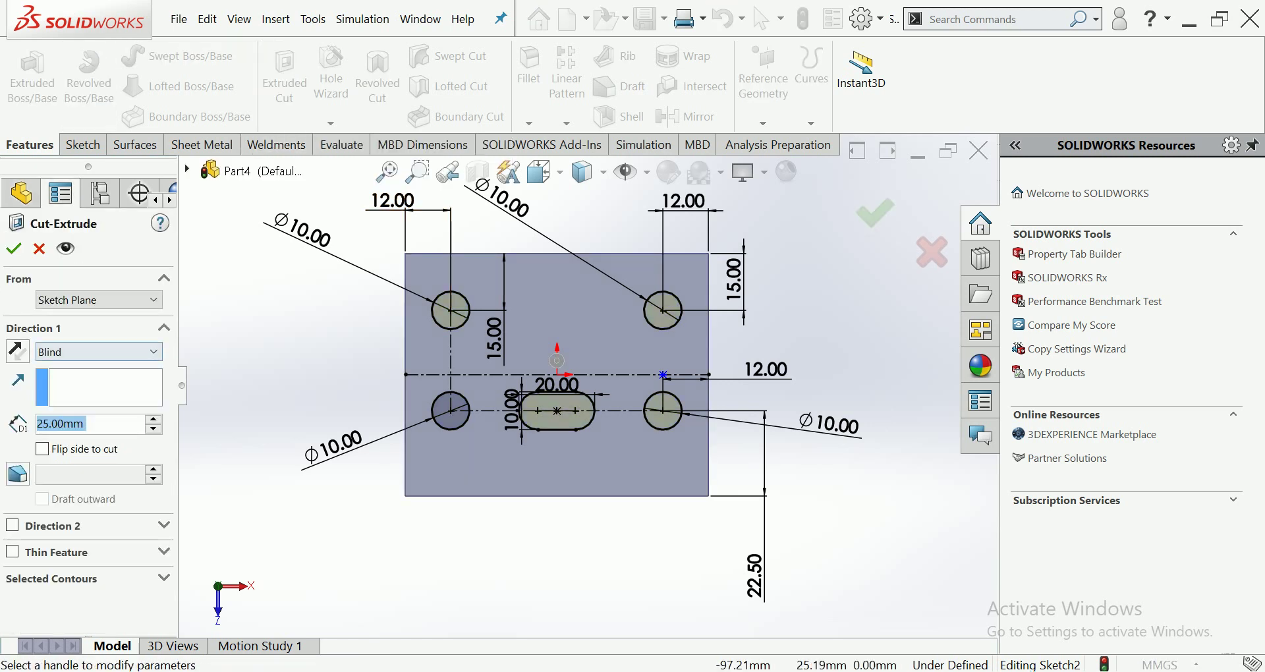
pyautogui.click(98, 351)
pyautogui.click(66, 383)
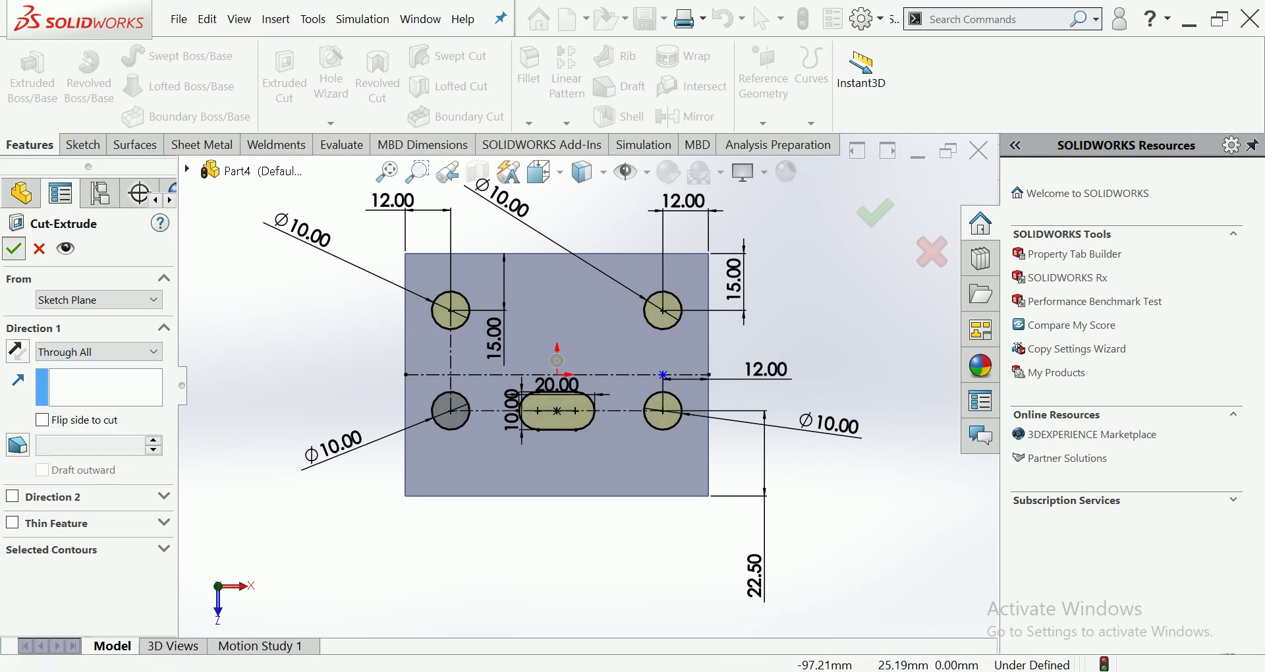
pyautogui.click(13, 248)
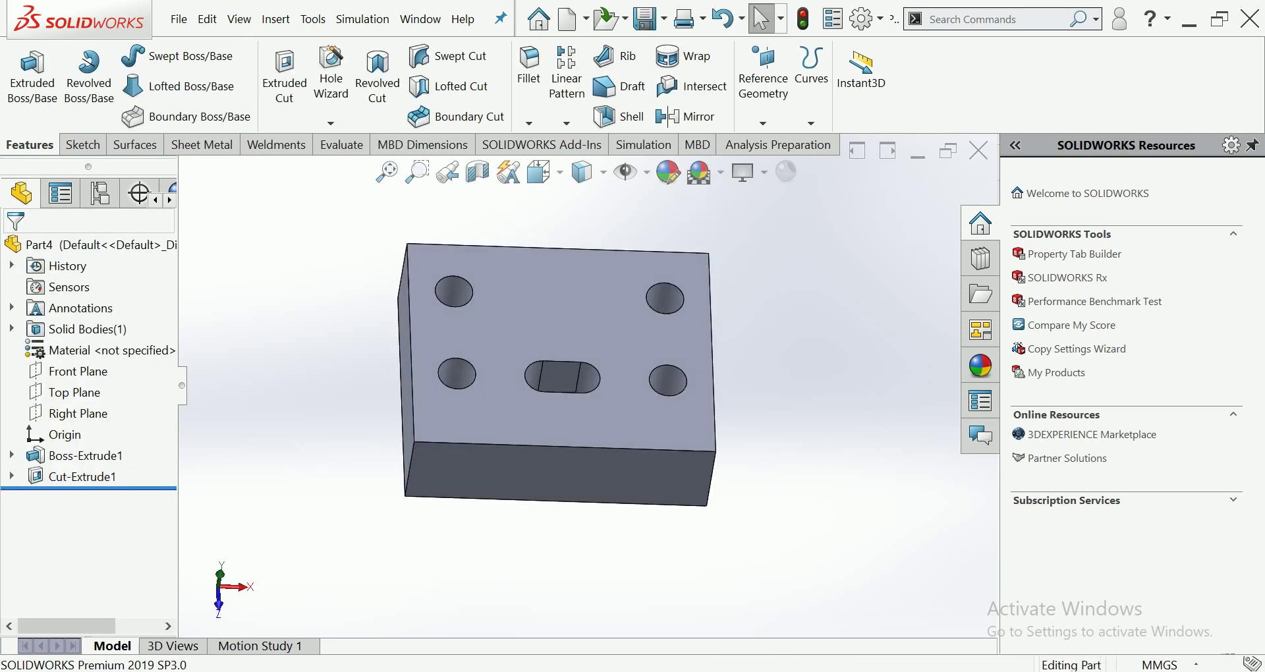
pyautogui.moveTo(557, 375); pyautogui.dragTo(596, 356, button='middle')
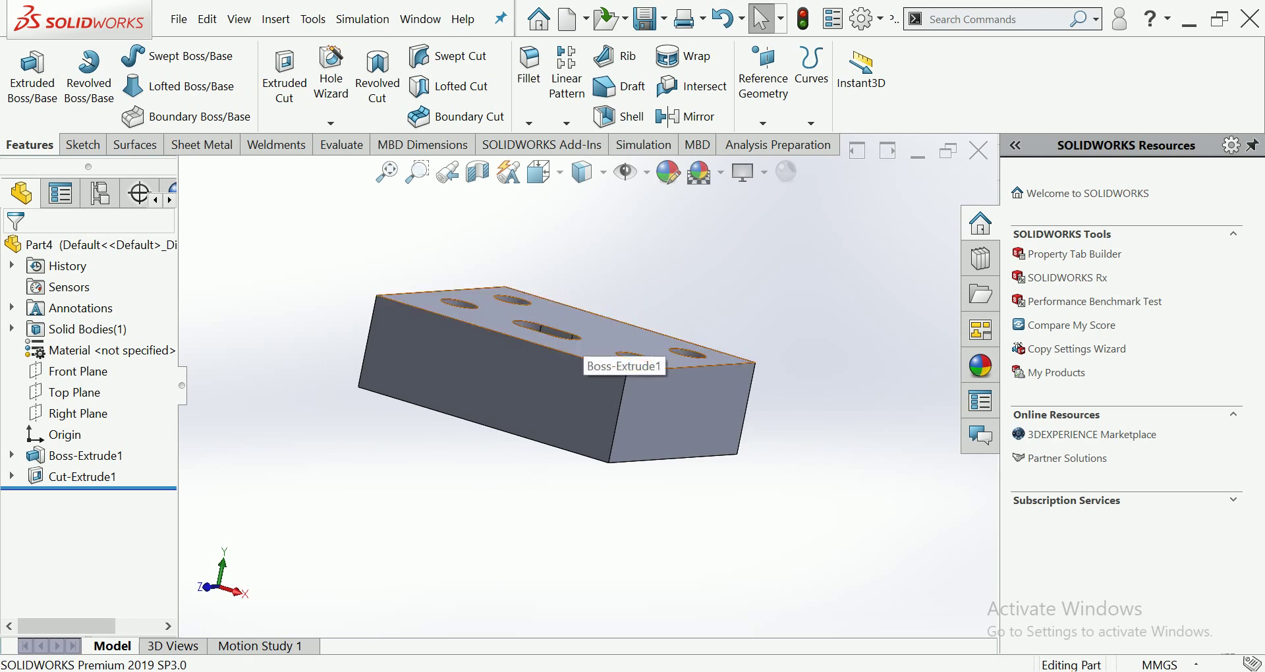
pyautogui.moveTo(540, 328)
pyautogui.mouseDown(button='middle')
pyautogui.moveTo(550, 347)
pyautogui.moveTo(550, 310)
pyautogui.mouseUp(button='middle')
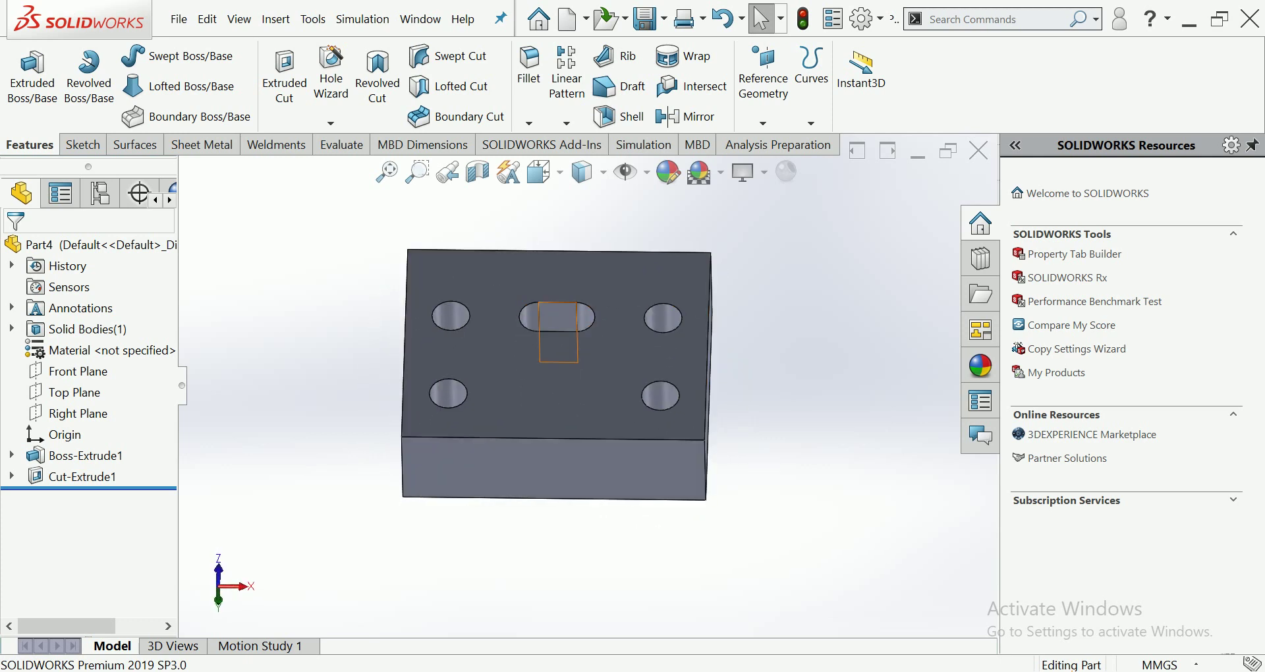
pyautogui.click(405, 395)
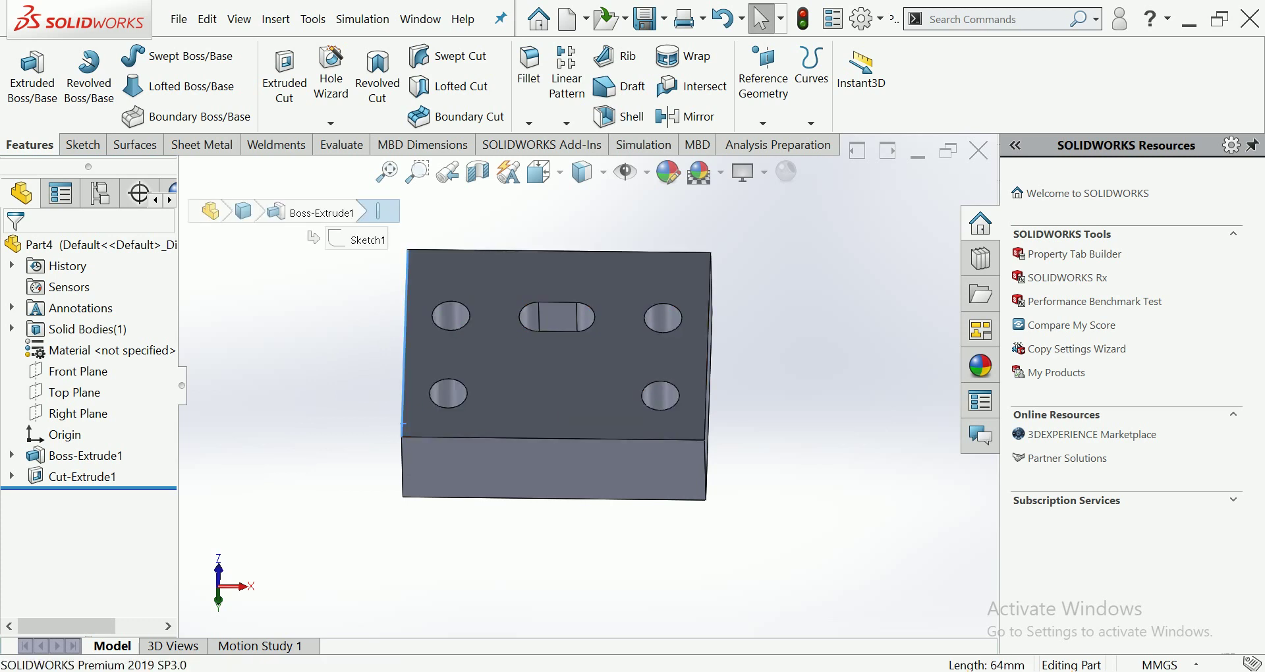
# - Chamfer the front, right, back and left top edges at 2 mm × 45°
pyautogui.click(554, 437)
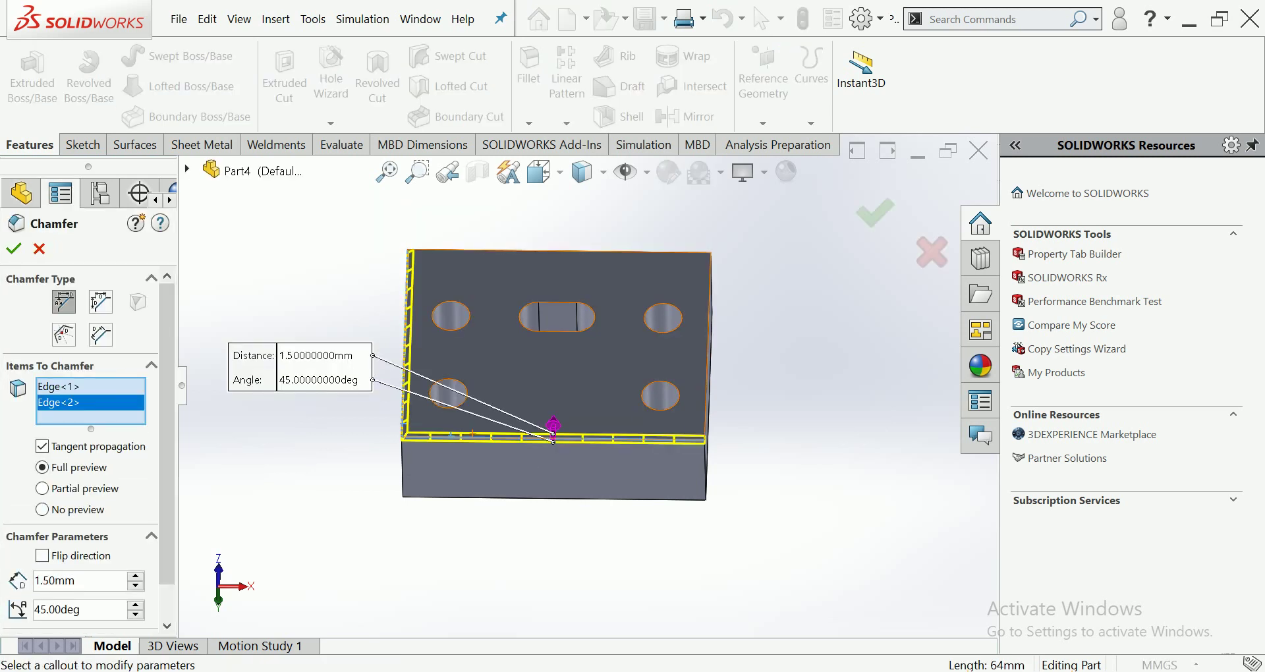
pyautogui.click(704, 425)
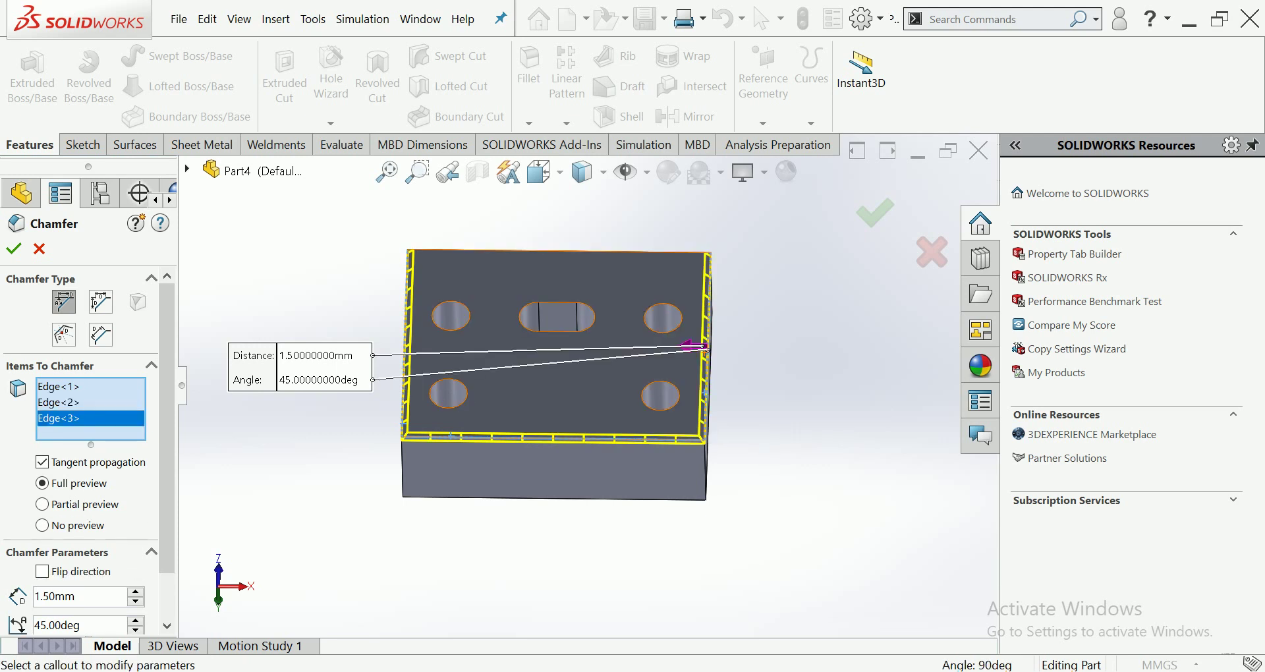
pyautogui.click(559, 251)
pyautogui.moveTo(559, 263); pyautogui.dragTo(596, 285, button='middle')
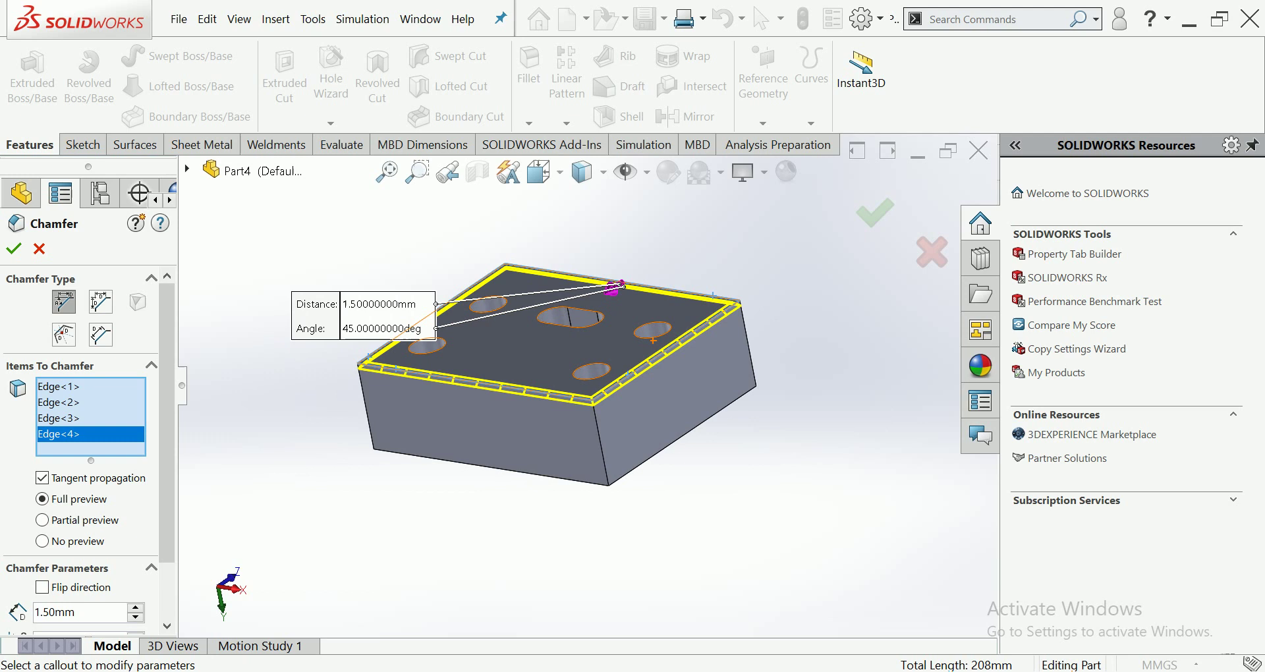
pyautogui.scroll(-3, 647, 341)
pyautogui.moveTo(648, 341); pyautogui.dragTo(649, 396, button='middle')
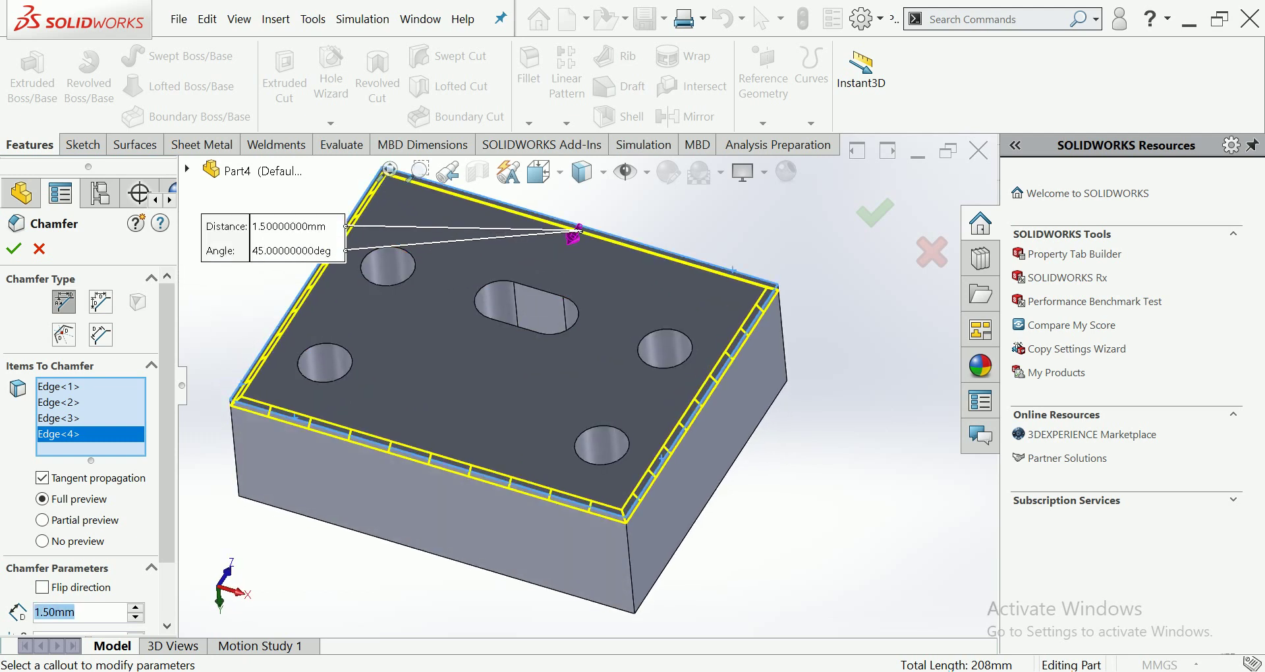
pyautogui.write('2')
pyautogui.press('Return')
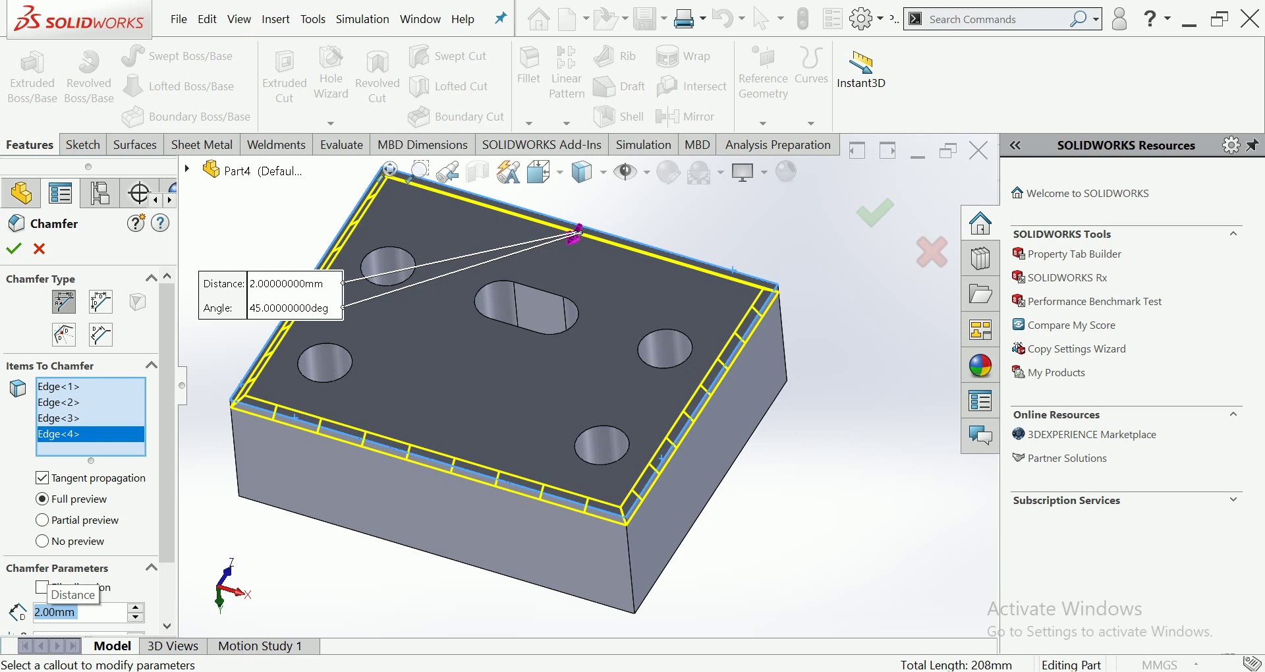
pyautogui.click(13, 248)
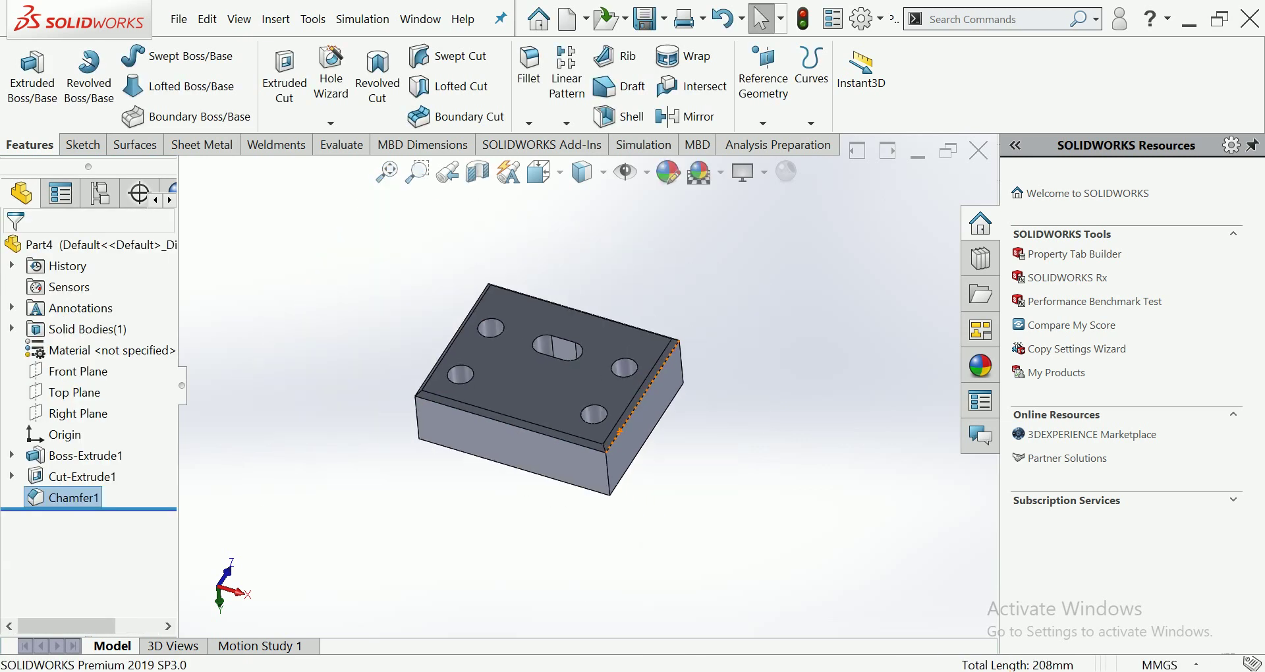
# - Show the finished plate in isometric, zoom out, then switch to the Dimetric view
pyautogui.hotkey('ctrl', '7')
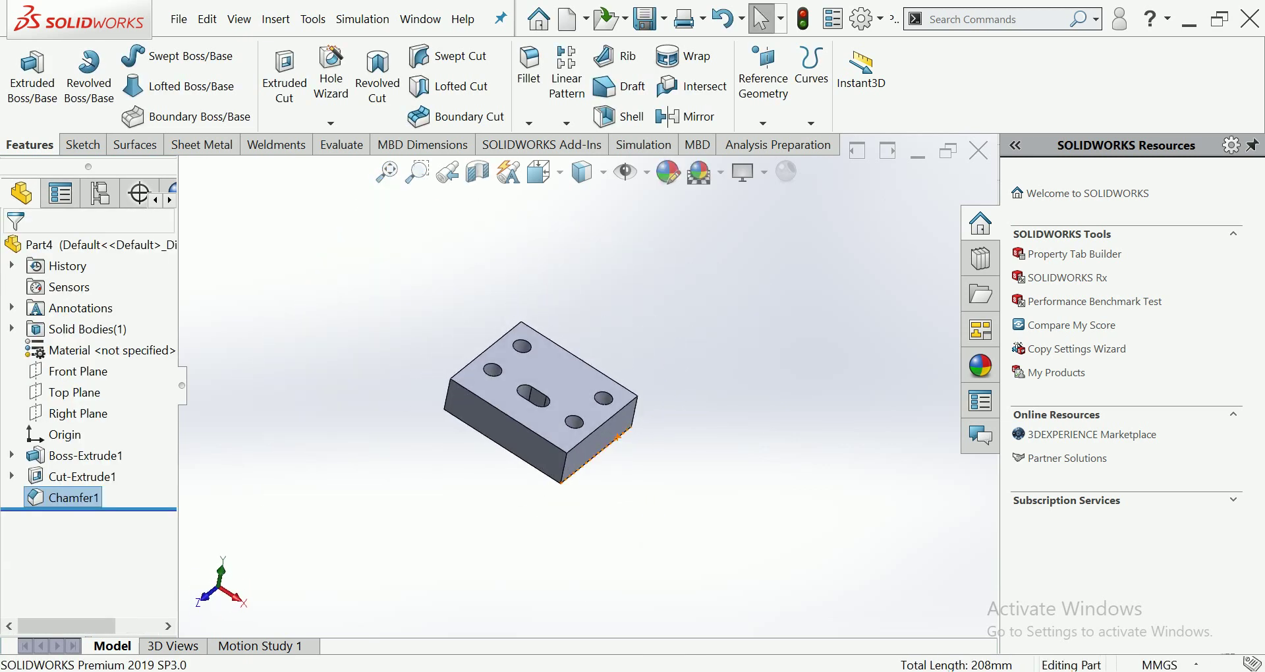
pyautogui.scroll(-2, 705, 422)
pyautogui.scroll(-2, 705, 421)
pyautogui.scroll(-2, 705, 421)
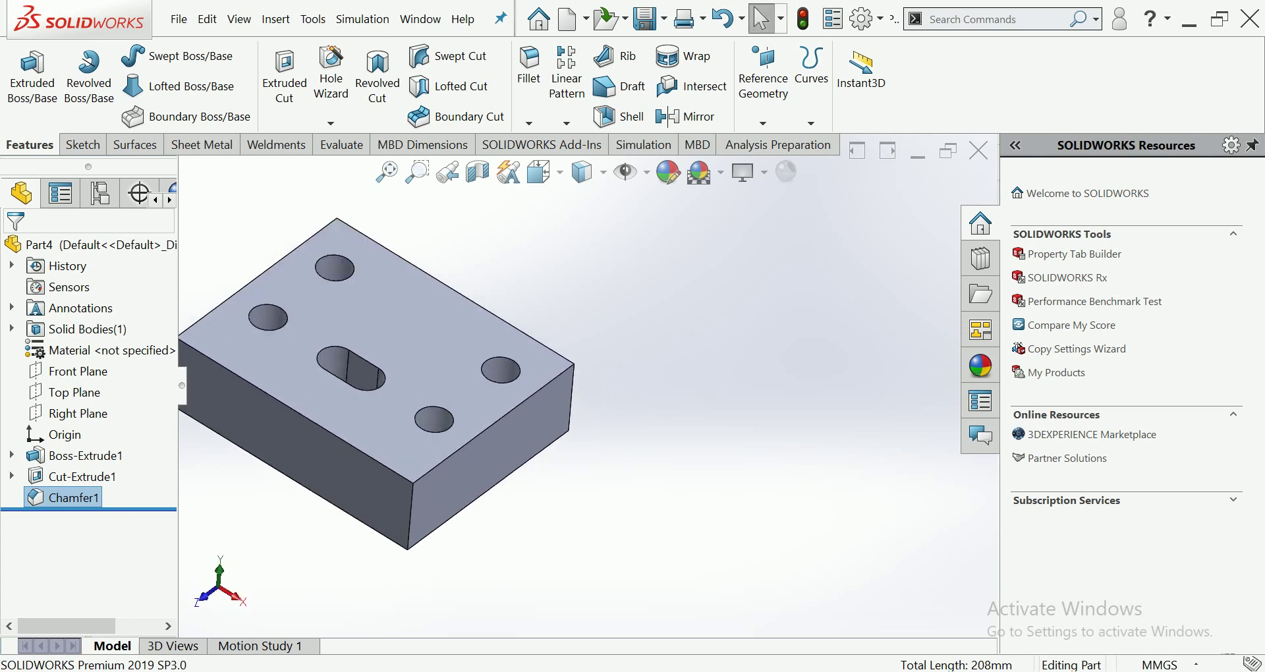
pyautogui.click(542, 173)
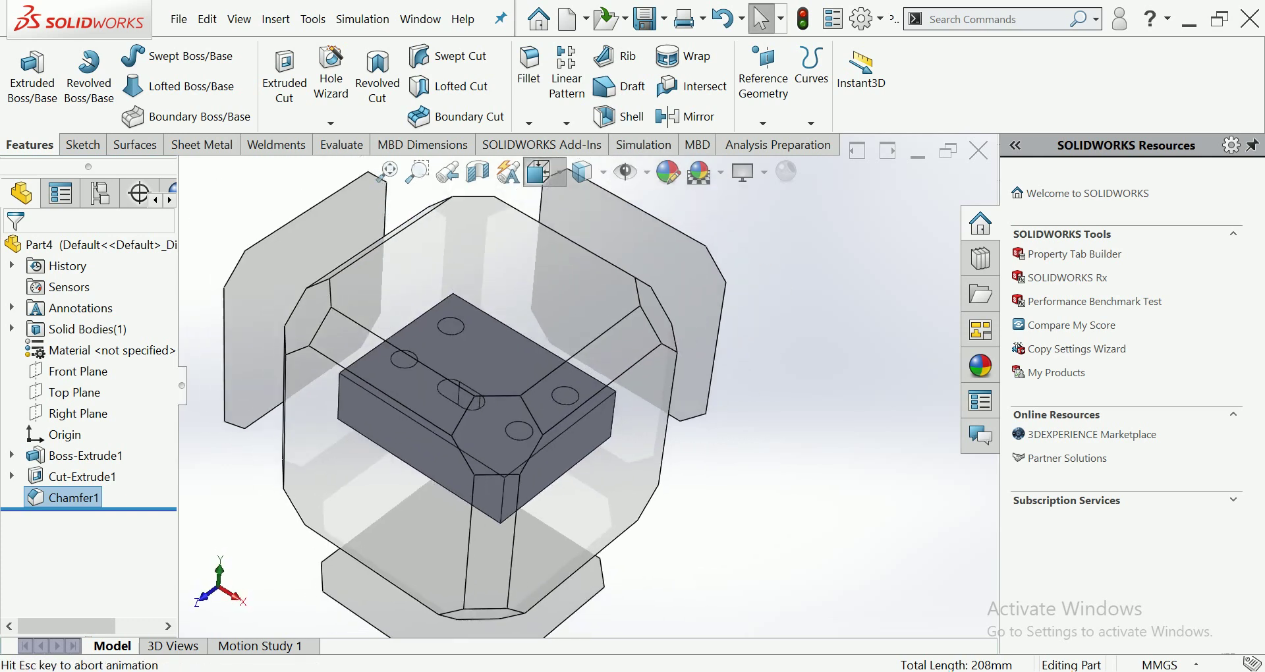
pyautogui.click(666, 235)
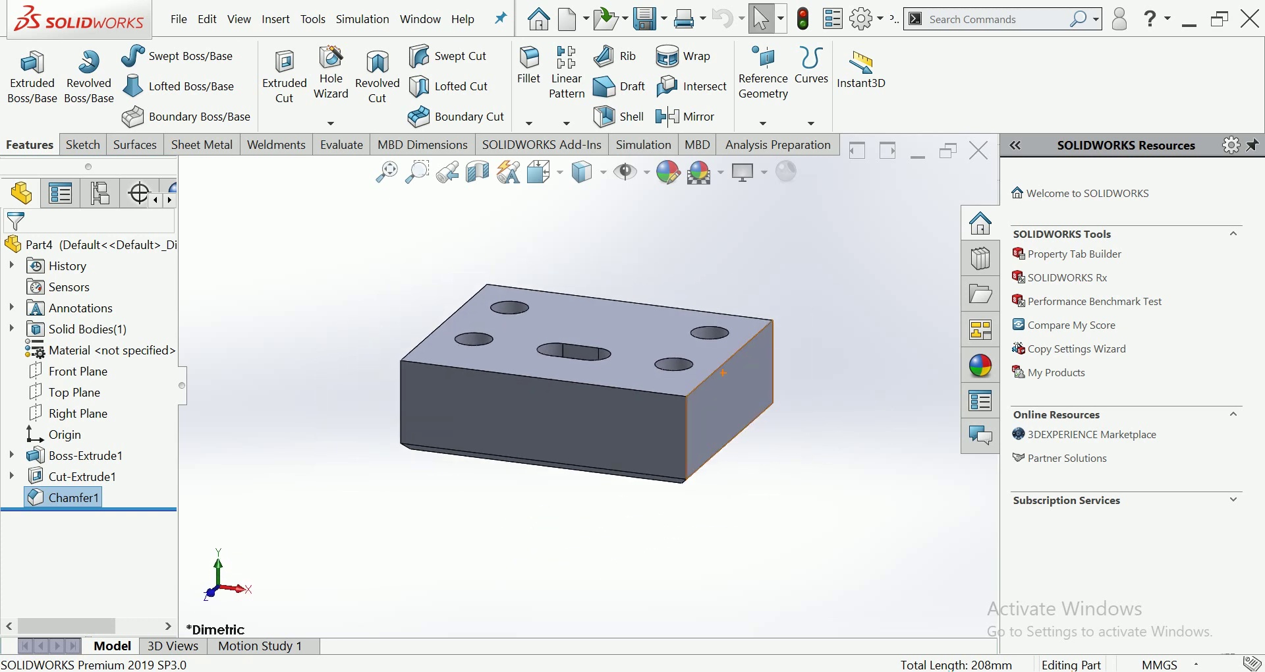